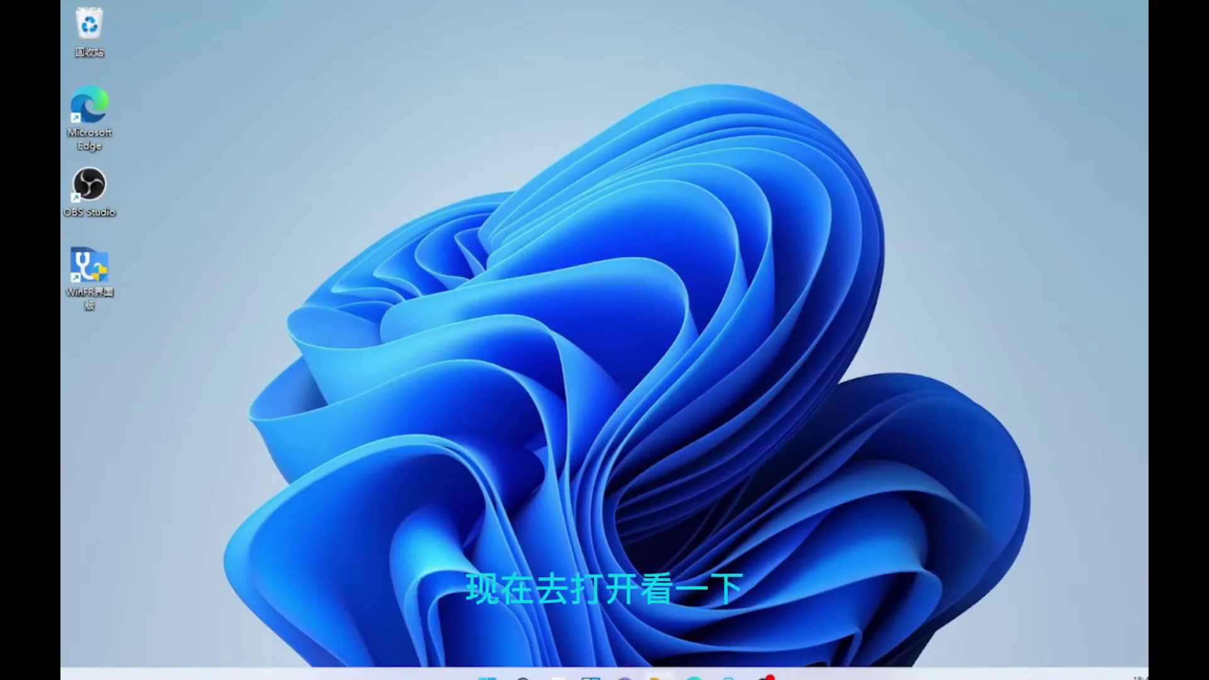
Open the U 盘 (E:) drive from This PC and look through the contents of its LED folder.
key(super+e)
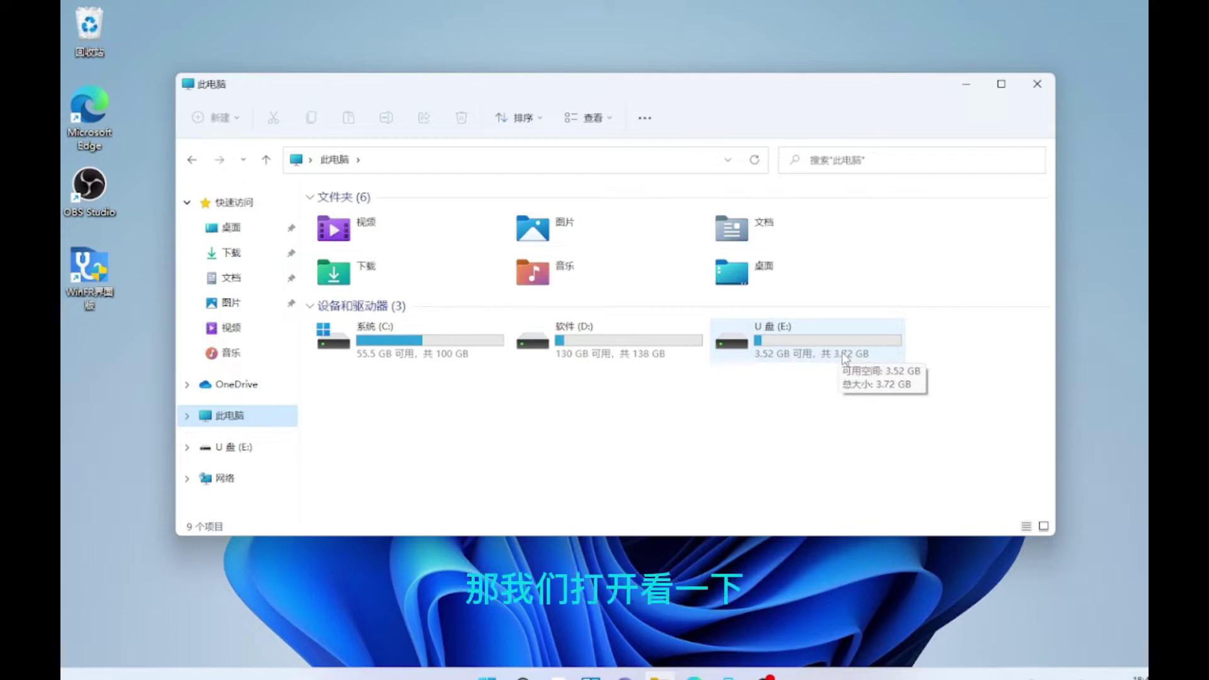
double_click(803, 350)
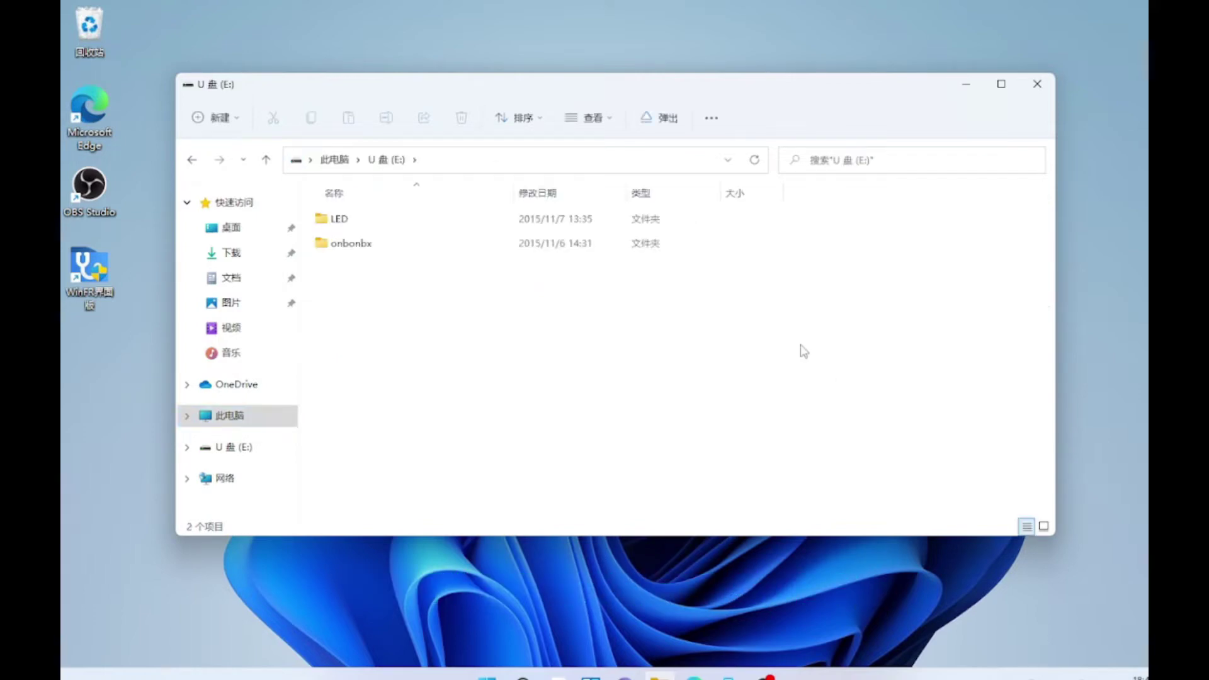
double_click(400, 221)
scroll(457, 303, down, 5)
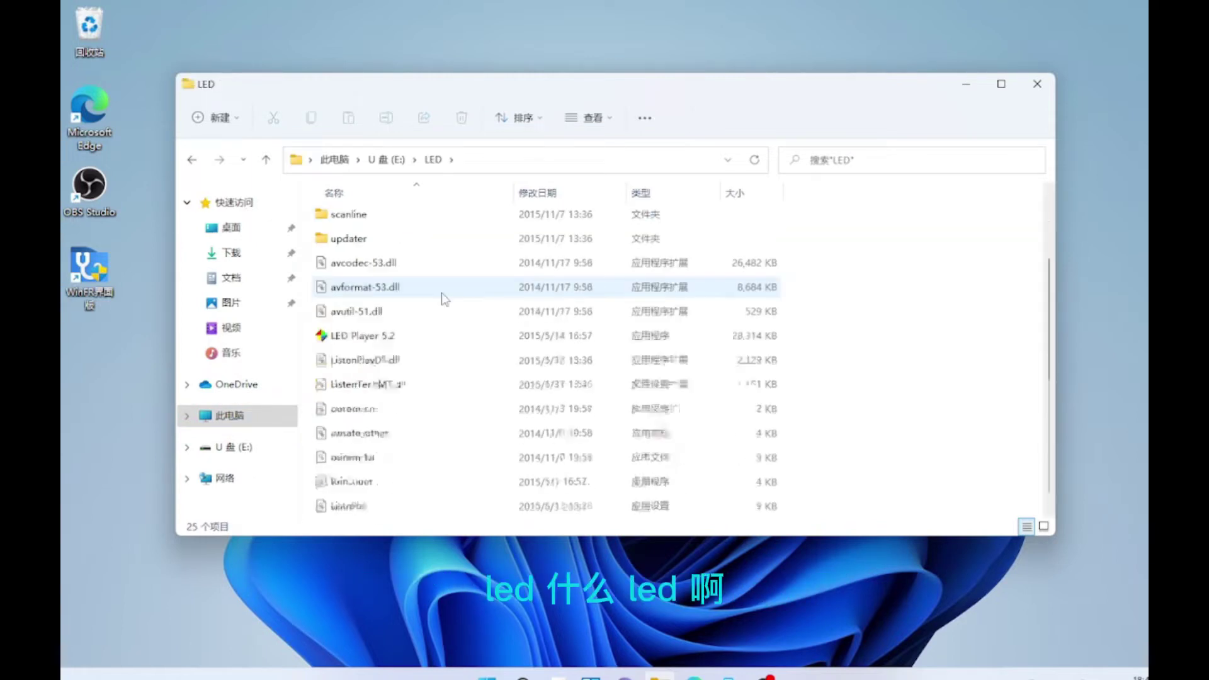
scroll(464, 311, up, 5)
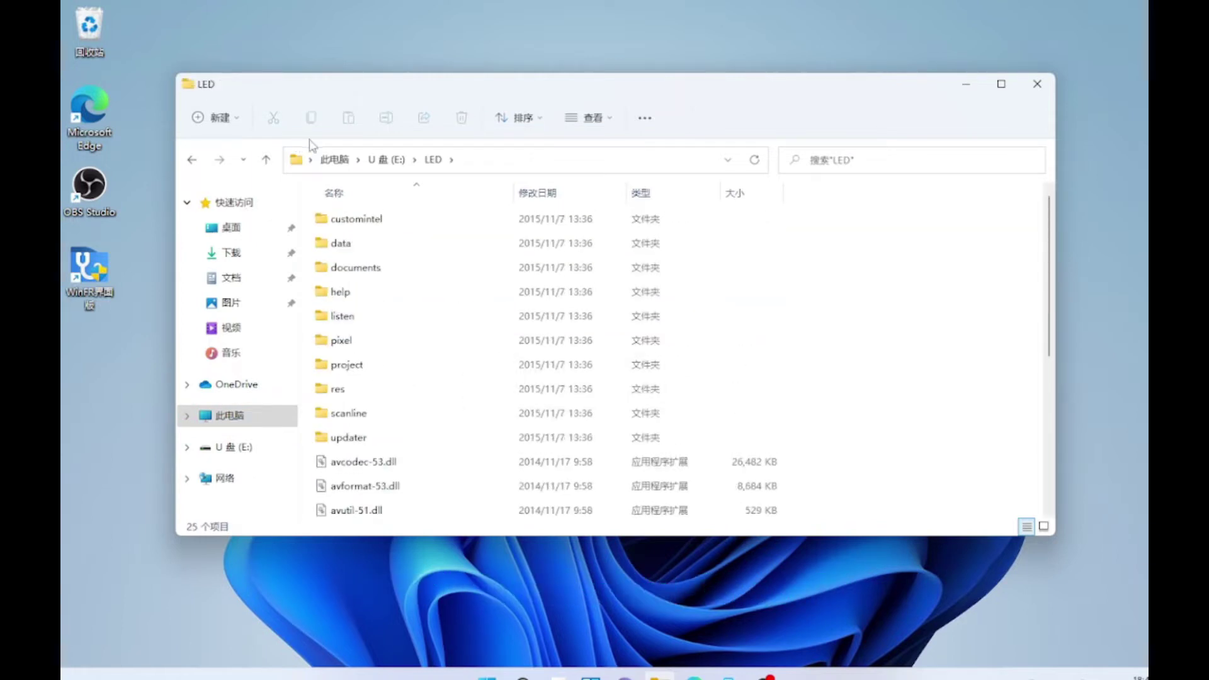
Inspect the BX-5UT and 音乐 subfolders of the onbonbx folder, including the song dates, and return to the drive's root.
click(385, 160)
double_click(377, 246)
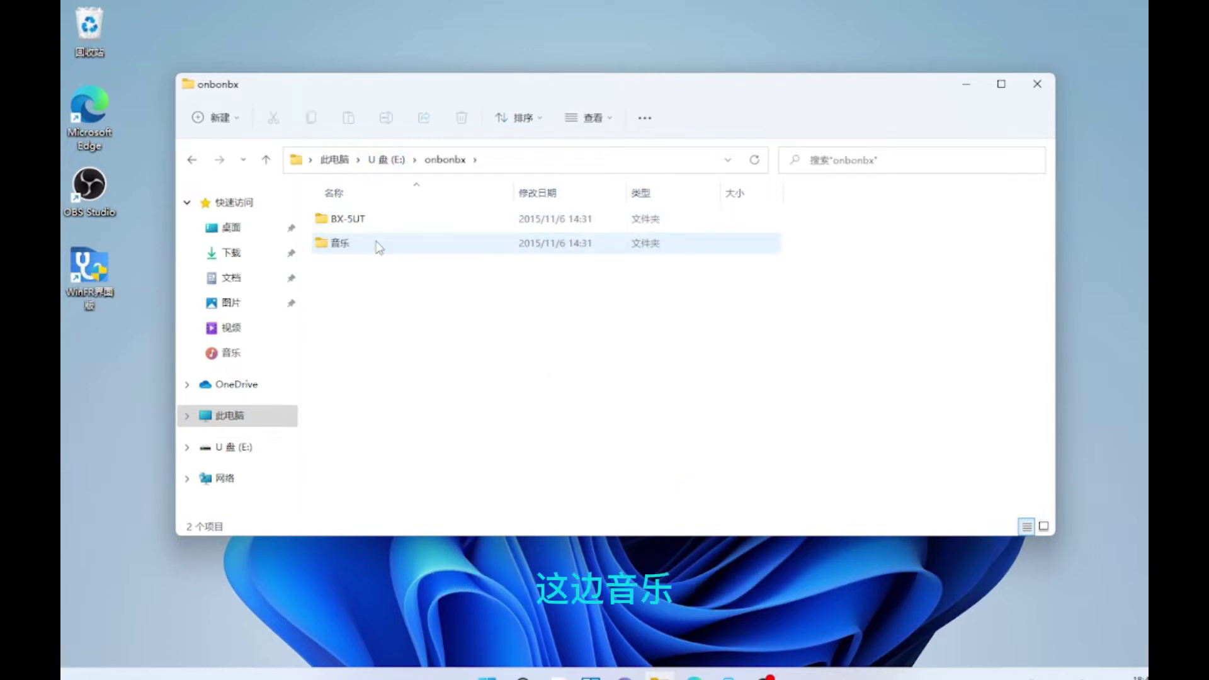
double_click(418, 221)
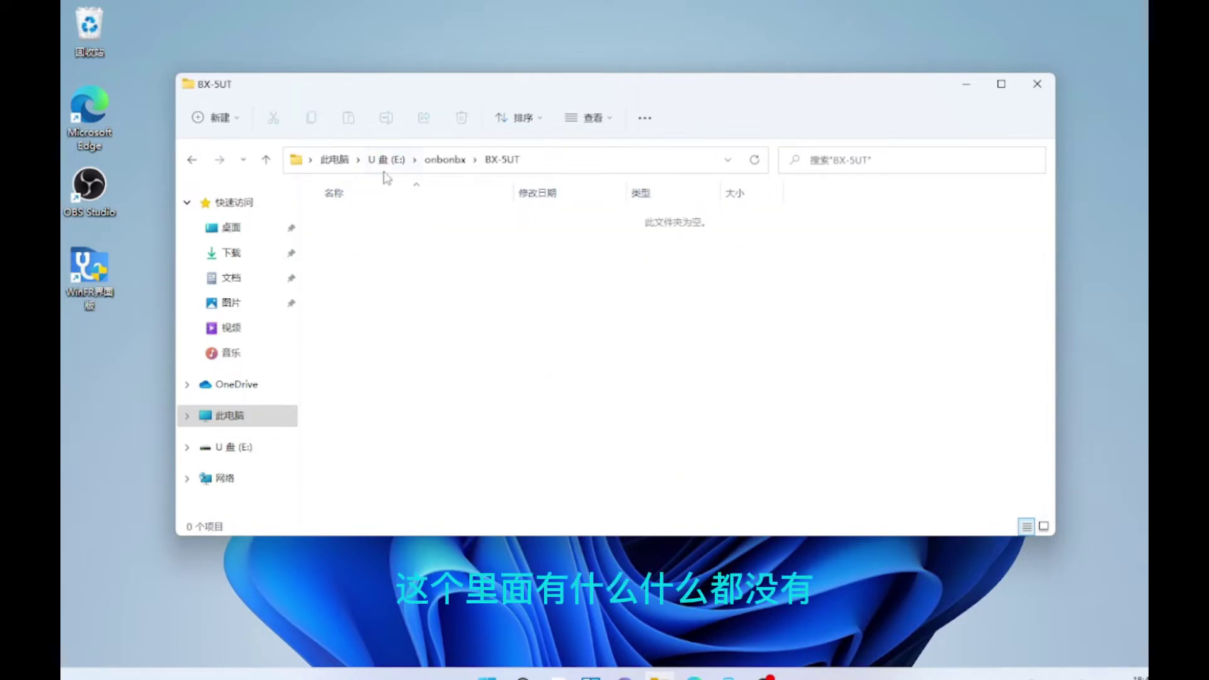
click(445, 160)
double_click(378, 244)
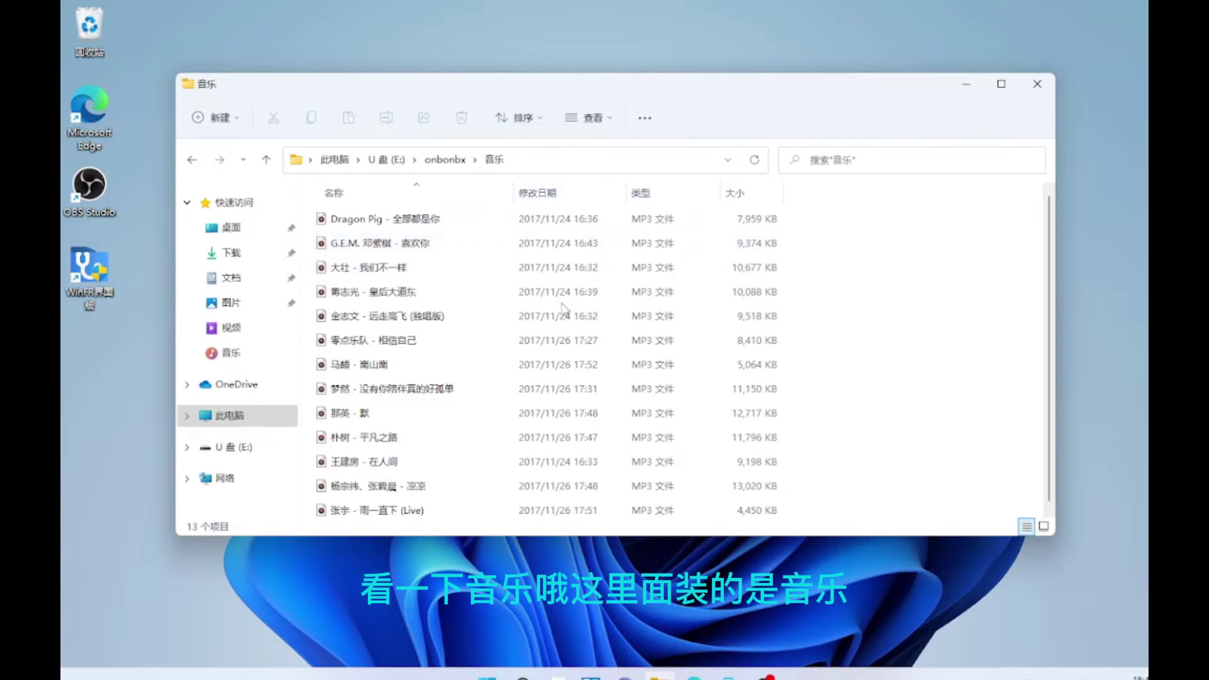
click(442, 161)
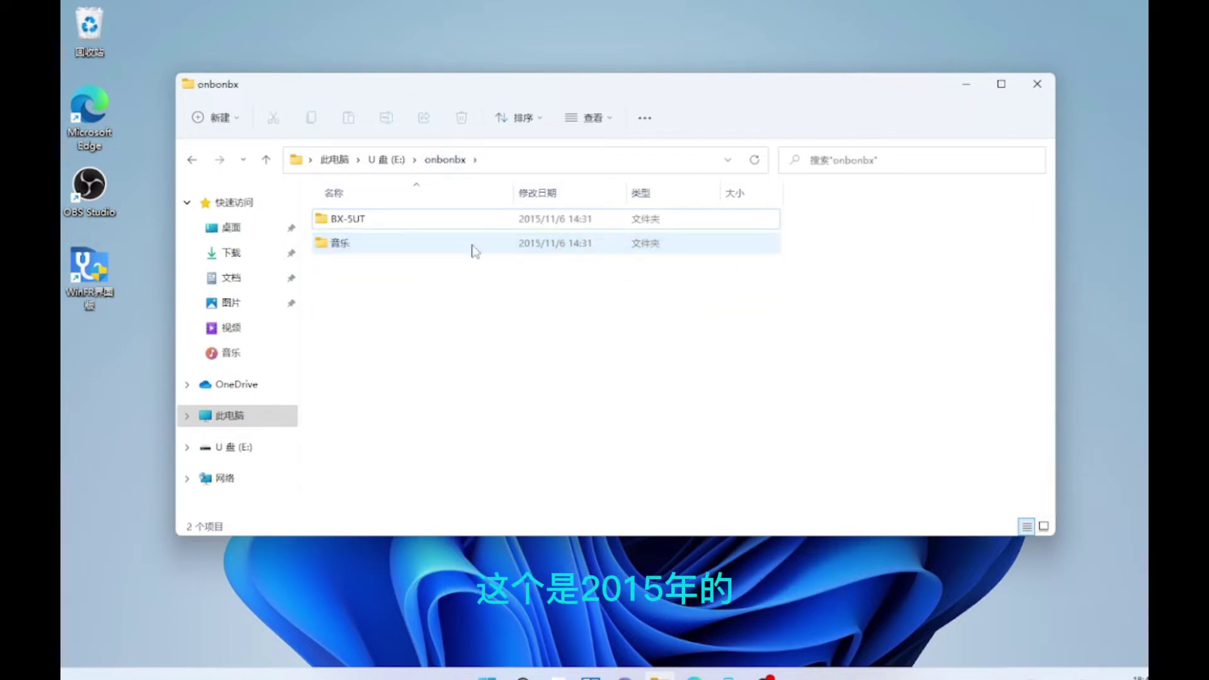
double_click(456, 251)
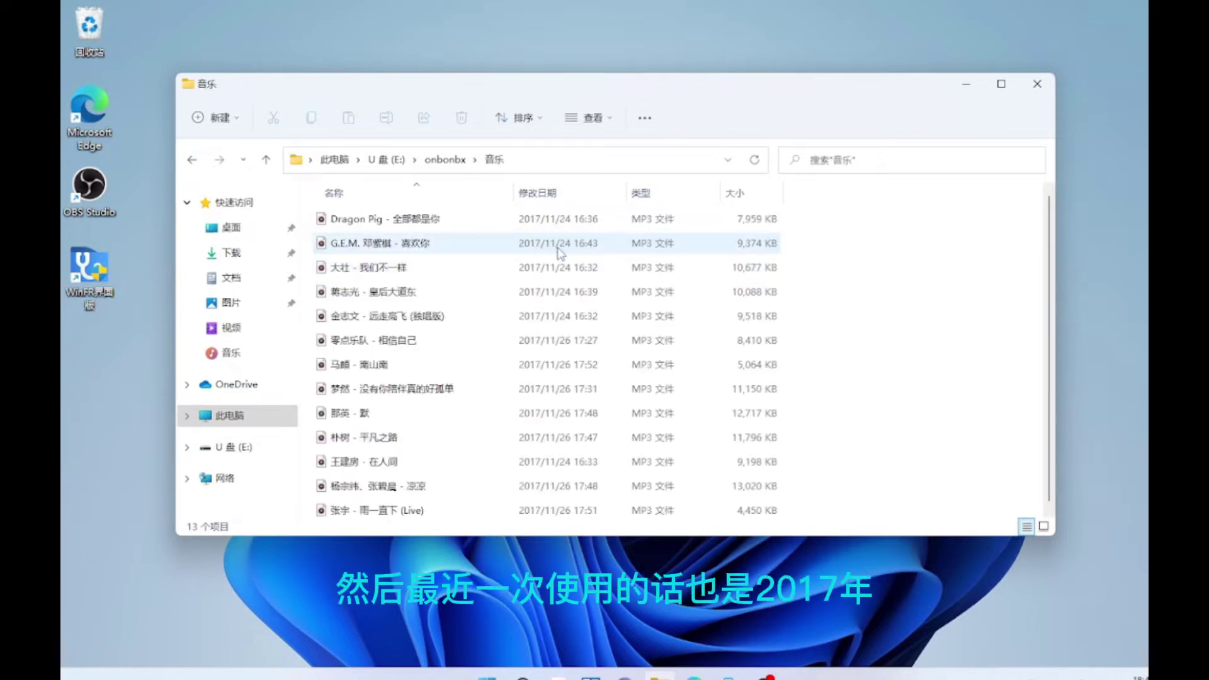
click(386, 159)
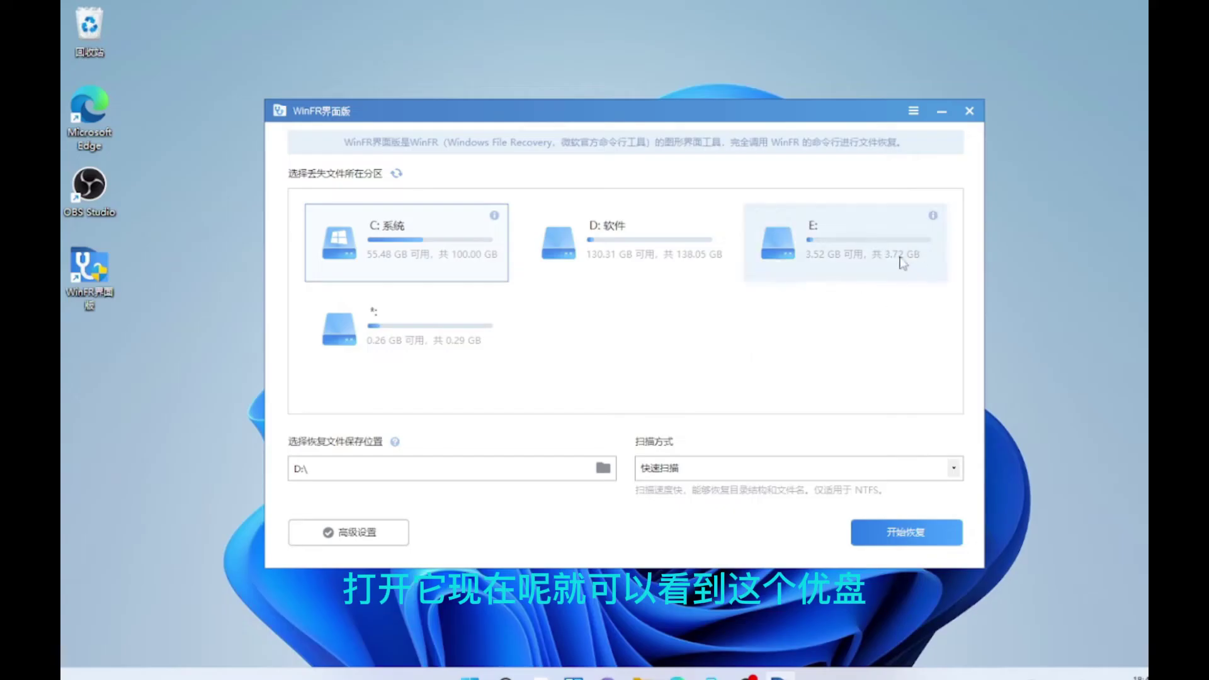
In WinFR界面版, choose partition E: as the source and set the recovery save location to D:\恢复.
click(865, 252)
click(410, 466)
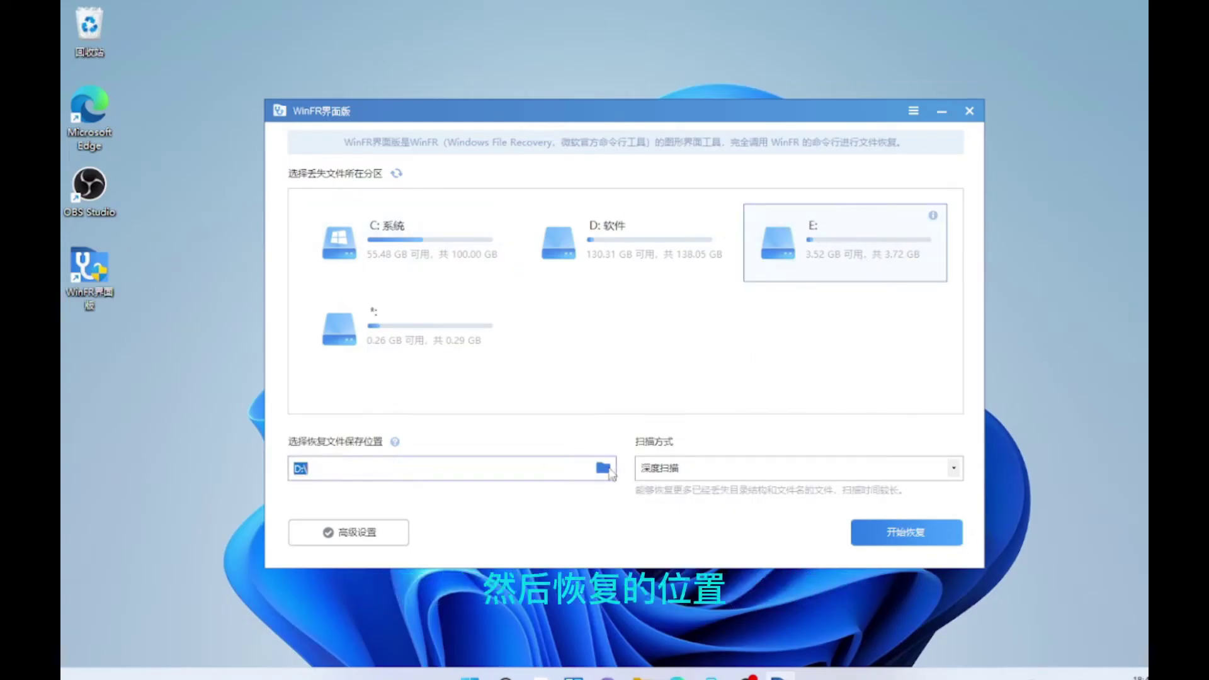
click(603, 468)
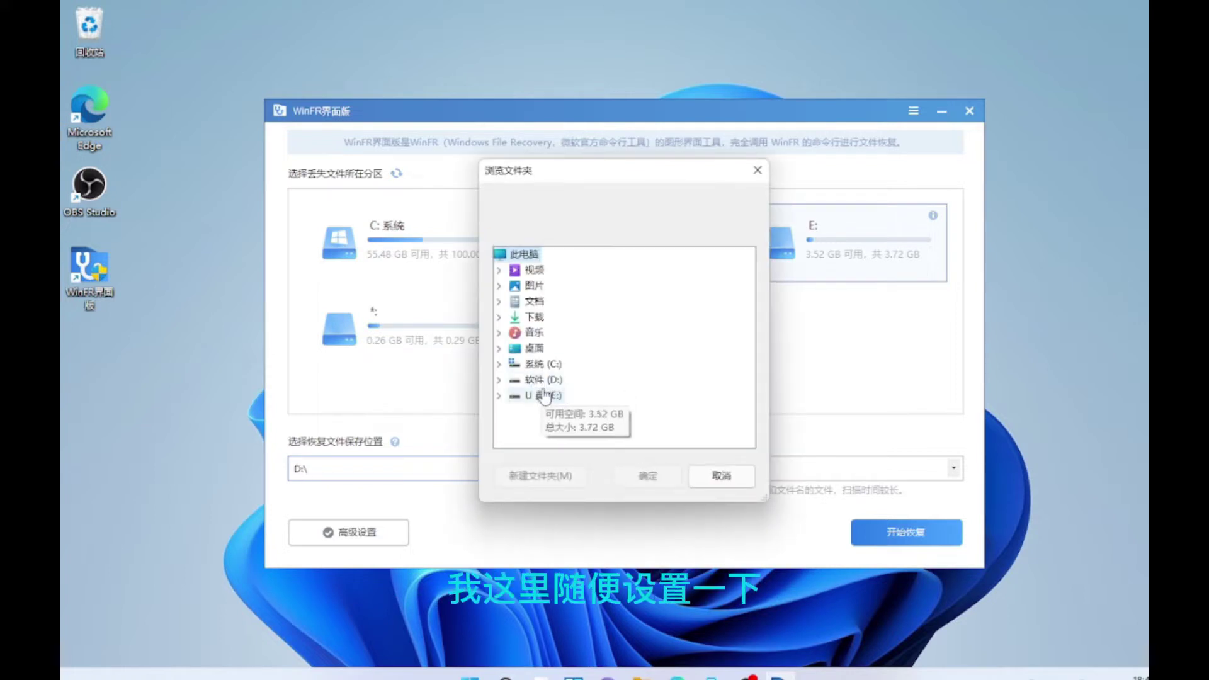
click(542, 380)
click(499, 380)
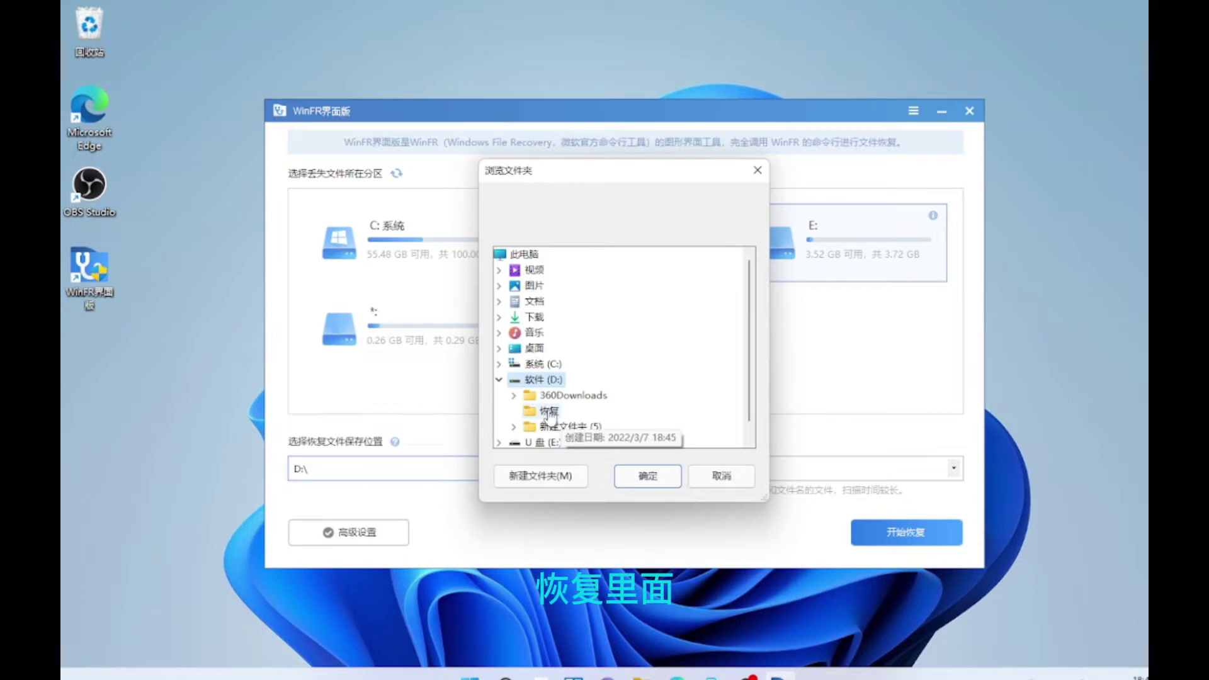
click(549, 413)
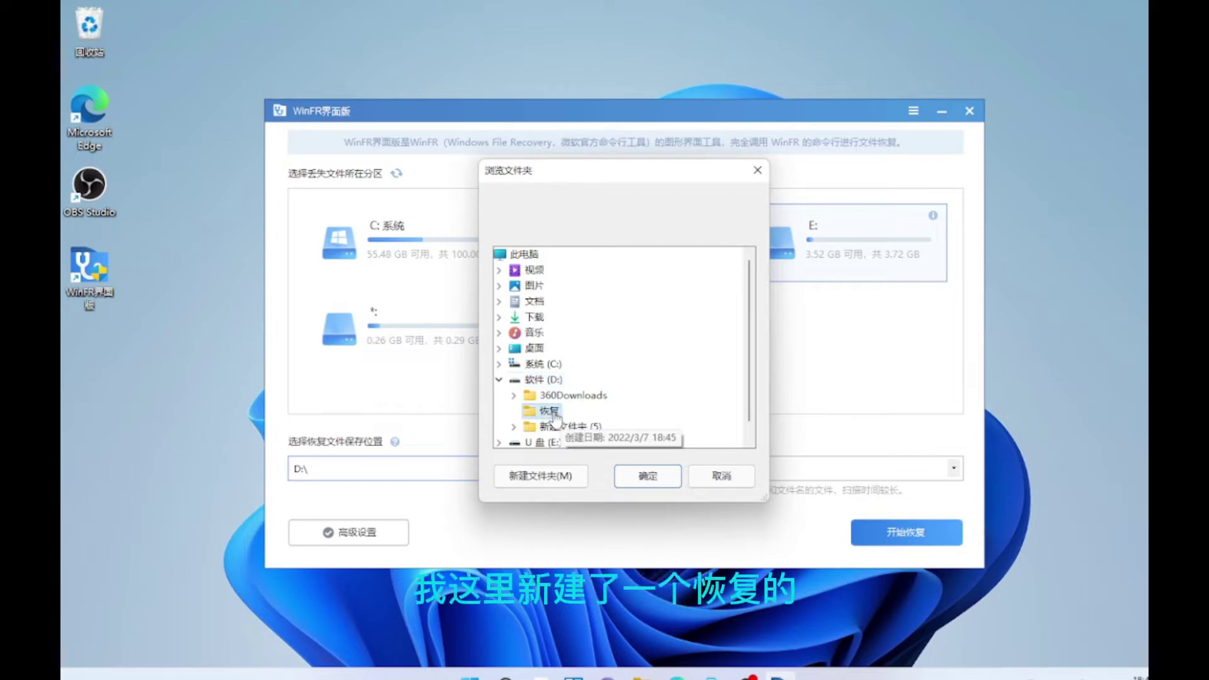
click(650, 482)
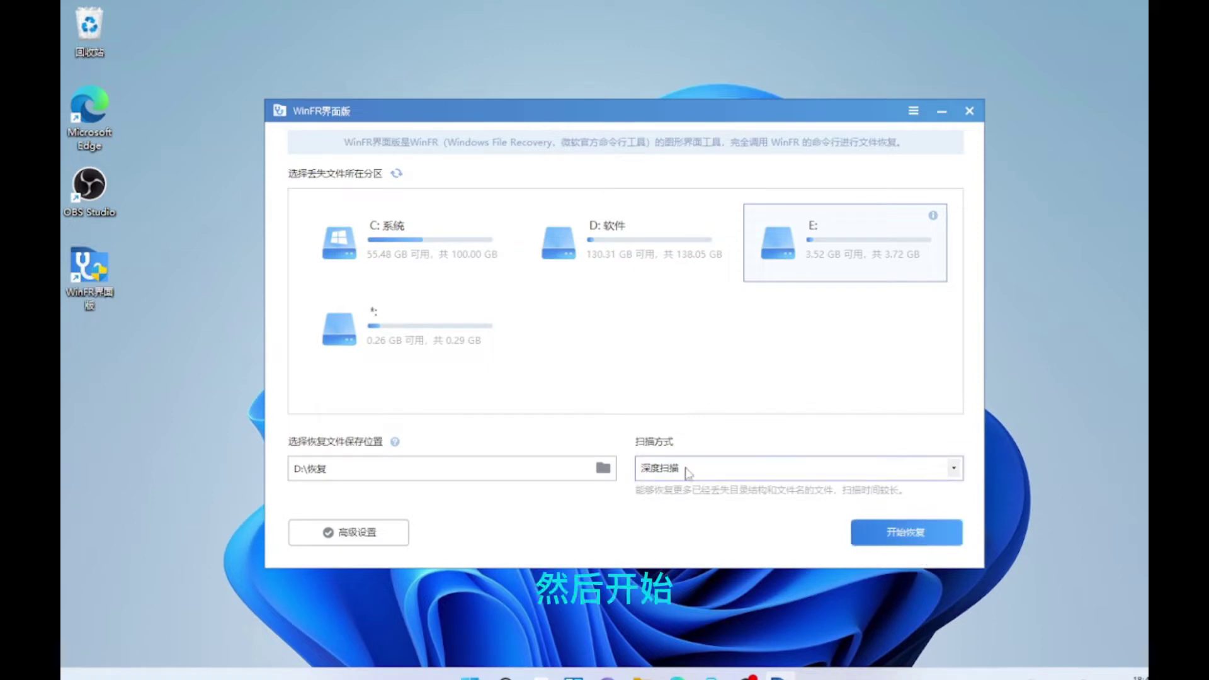
Use 深度扫描 as the scan mode and start the file recovery.
click(941, 476)
click(932, 487)
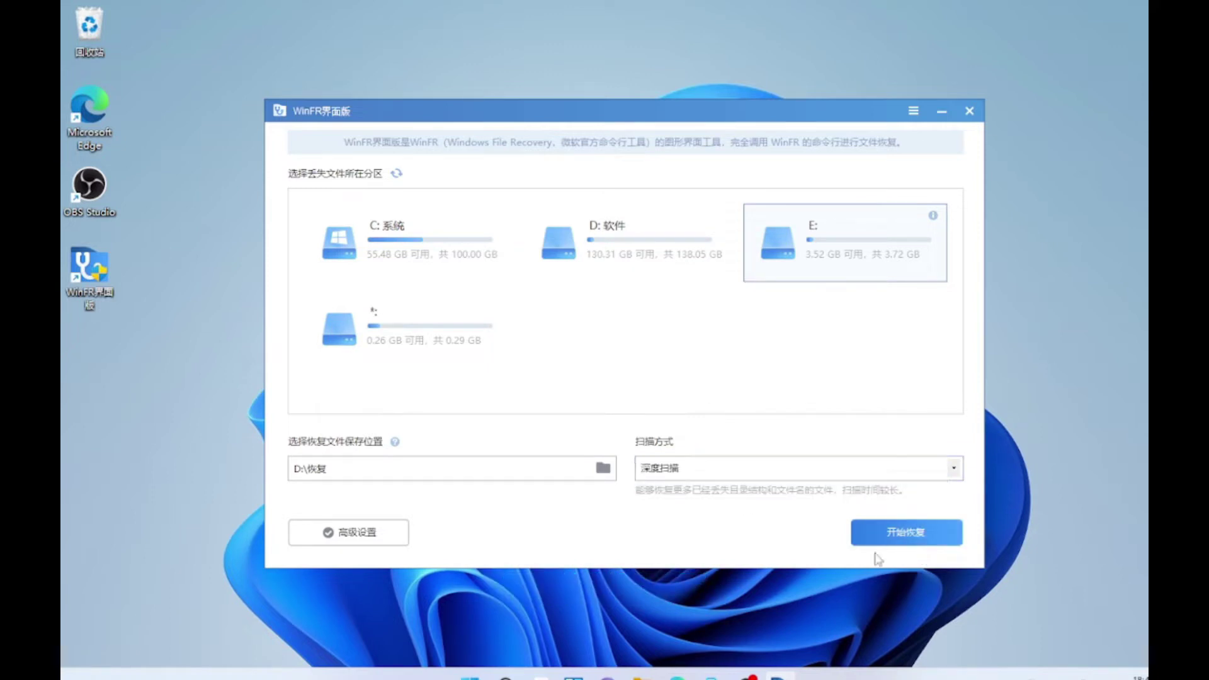
click(913, 540)
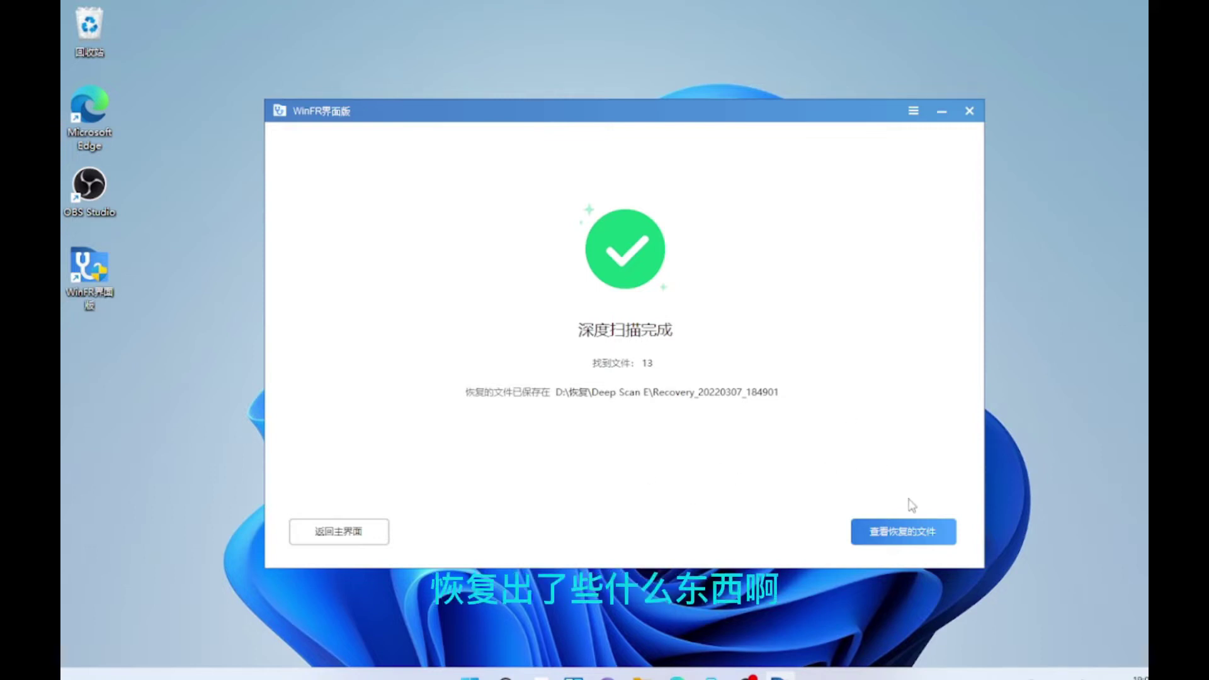
Open the folder of recovered files, read through the RecoveryLog text file and close it.
click(915, 533)
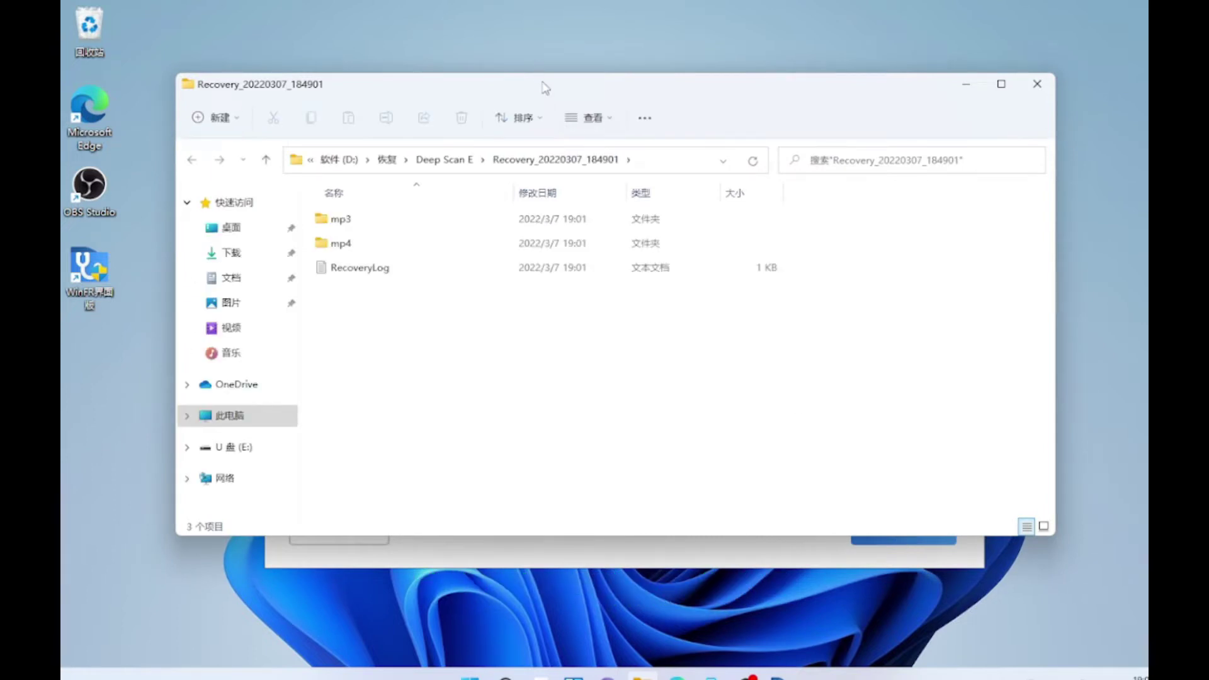
mouse_move(554, 79)
mouse_down()
mouse_move(577, 99)
mouse_move(566, 85)
mouse_up()
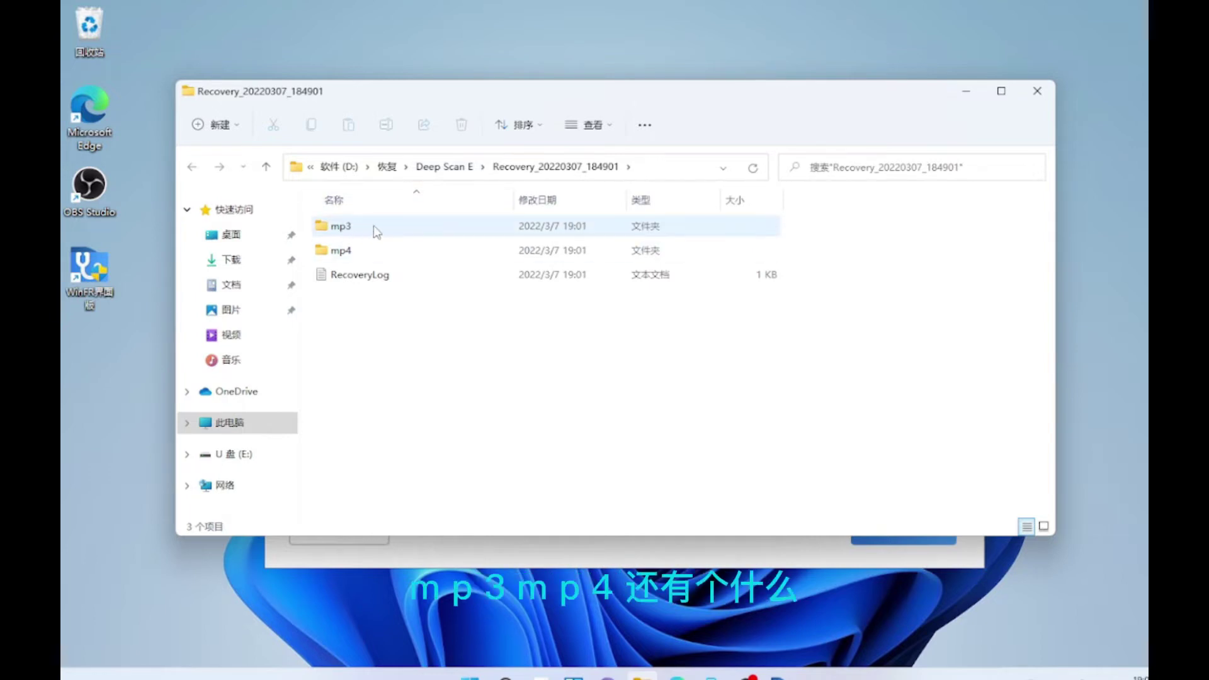
double_click(409, 278)
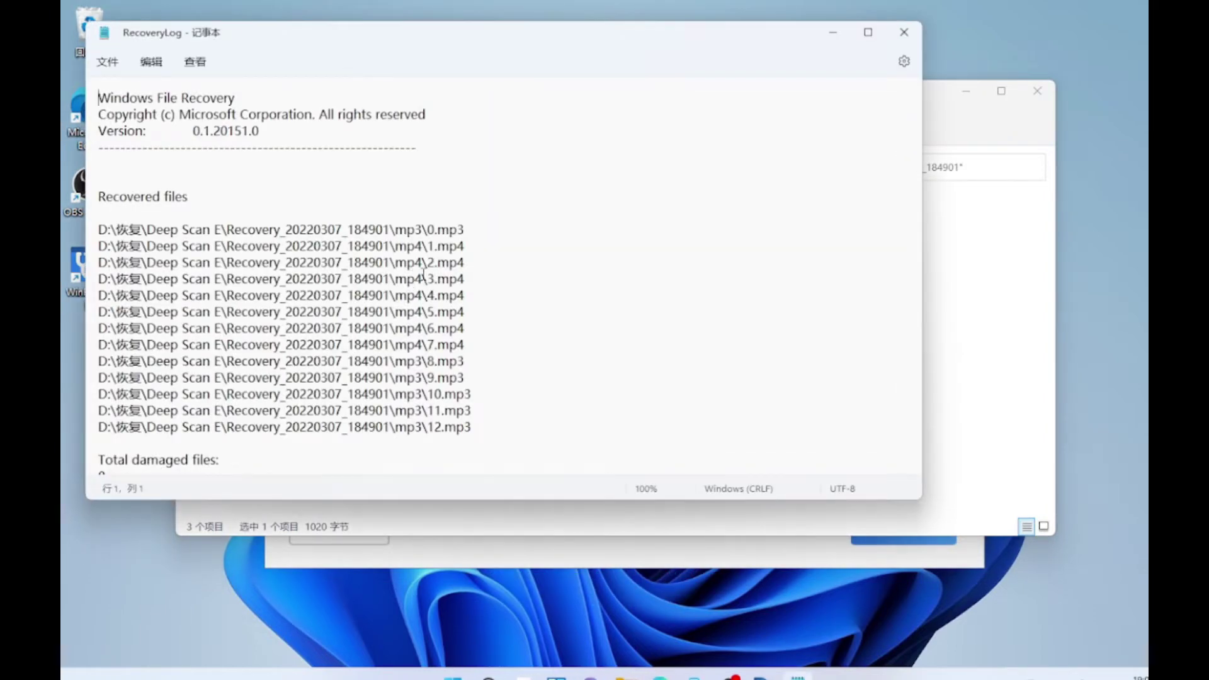
scroll(542, 304, down, 2)
scroll(548, 305, up, 2)
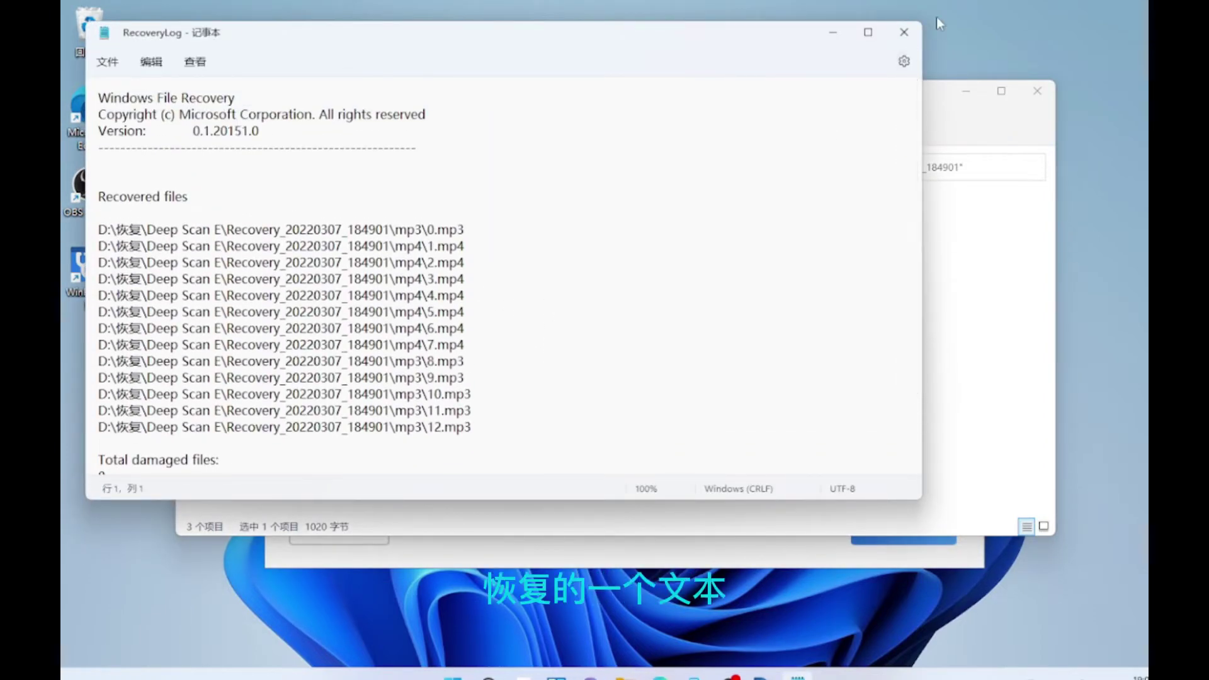
click(904, 32)
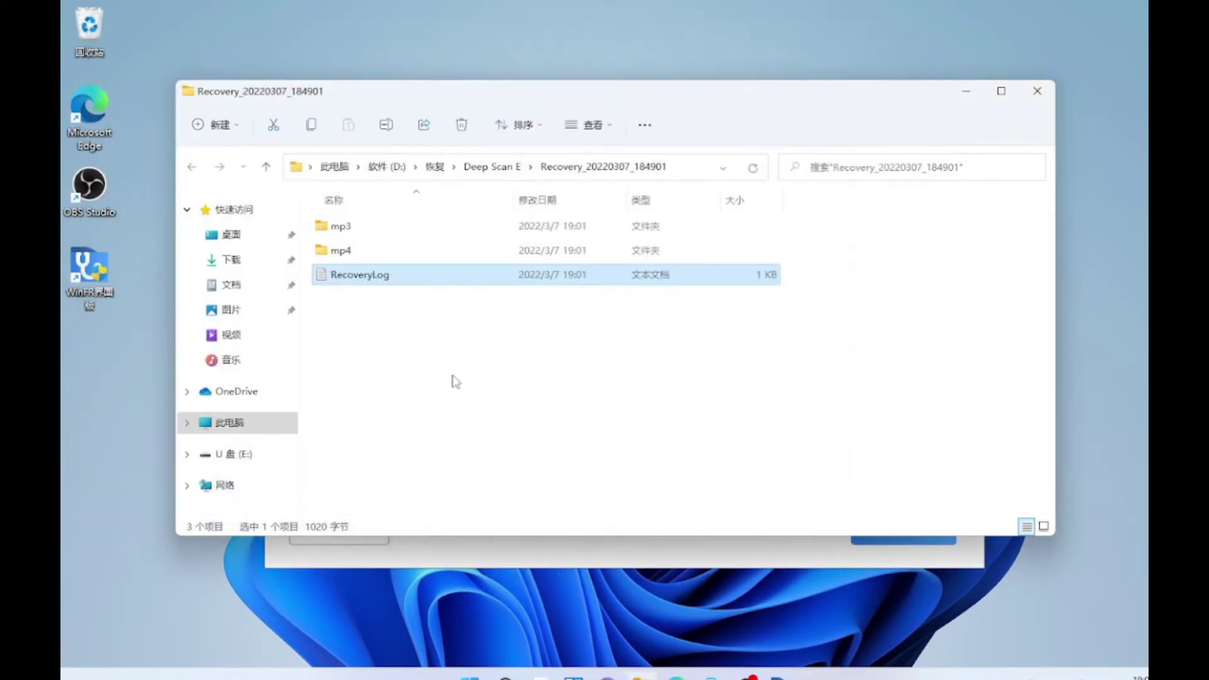
Look at the recovered audio files in the mp3 folder and go back up to the 恢复 folder.
click(375, 237)
double_click(374, 237)
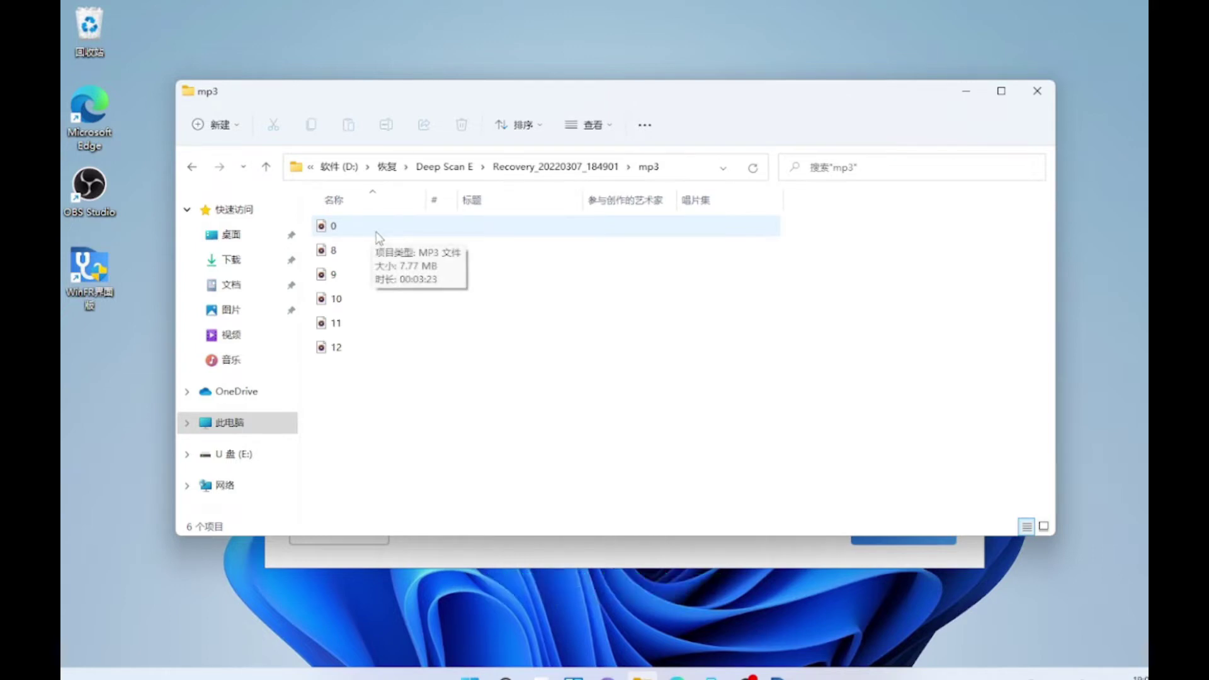
click(442, 170)
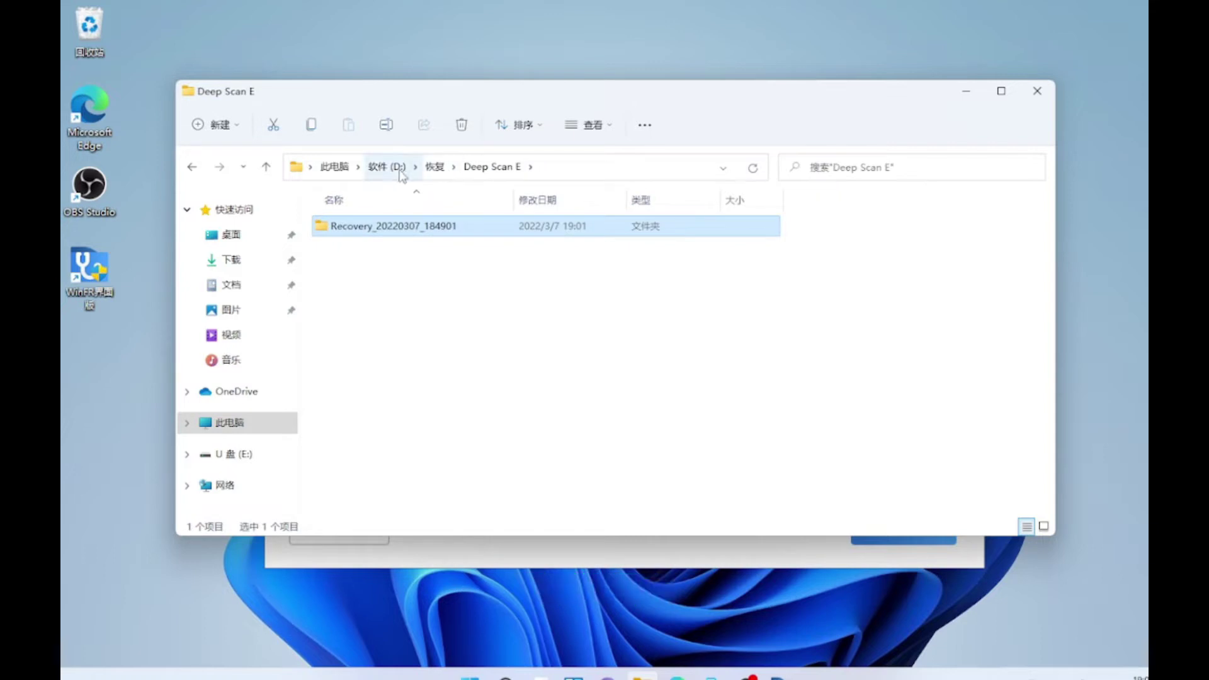
click(434, 168)
double_click(430, 227)
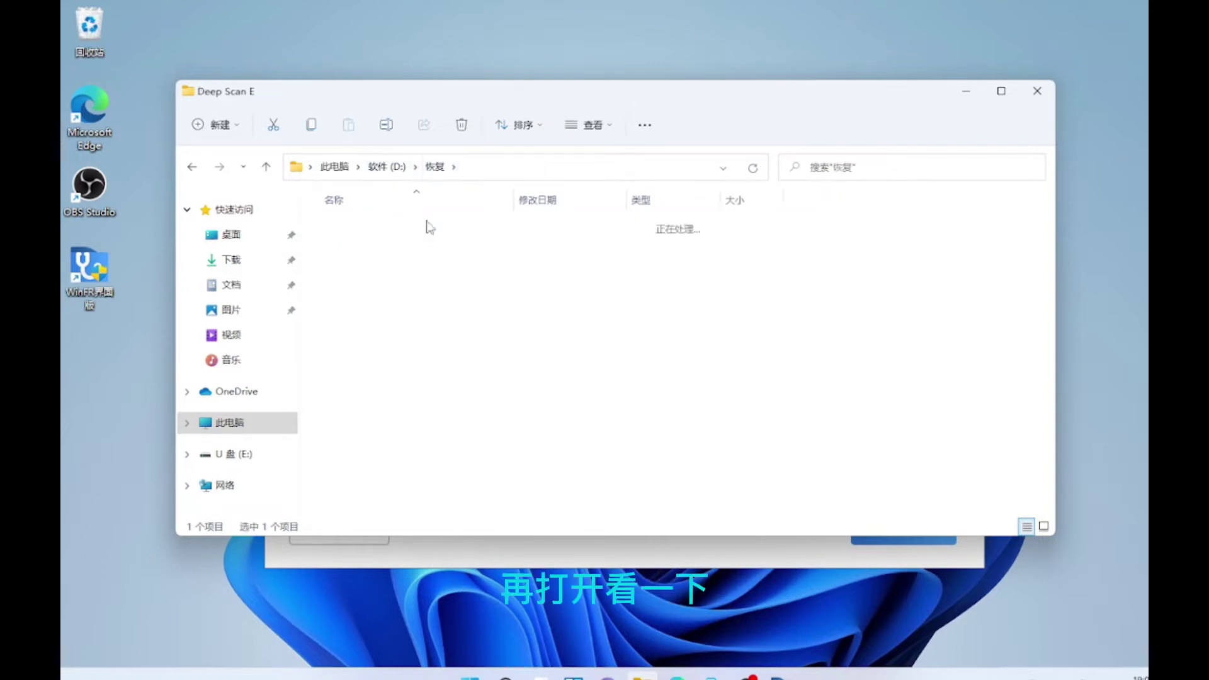
click(434, 171)
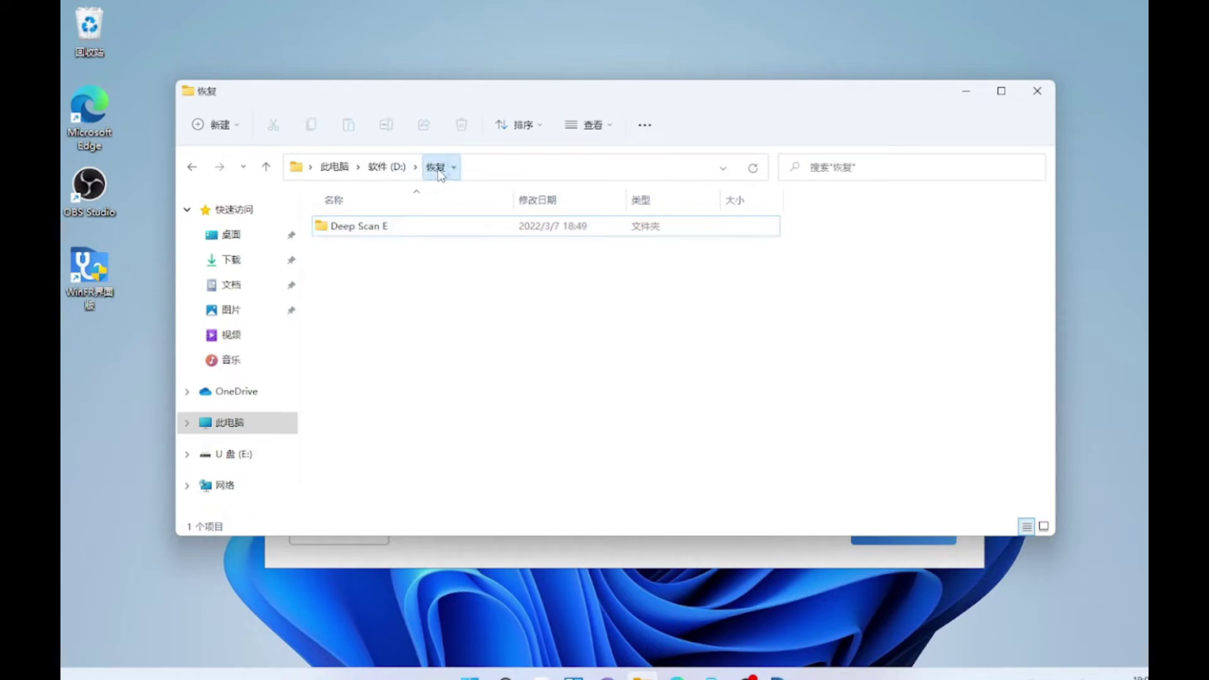
Open the mp4 folder in Deep Scan E\Recovery_20220307_184901, play video 4 and select all the recovered videos.
double_click(378, 225)
double_click(381, 228)
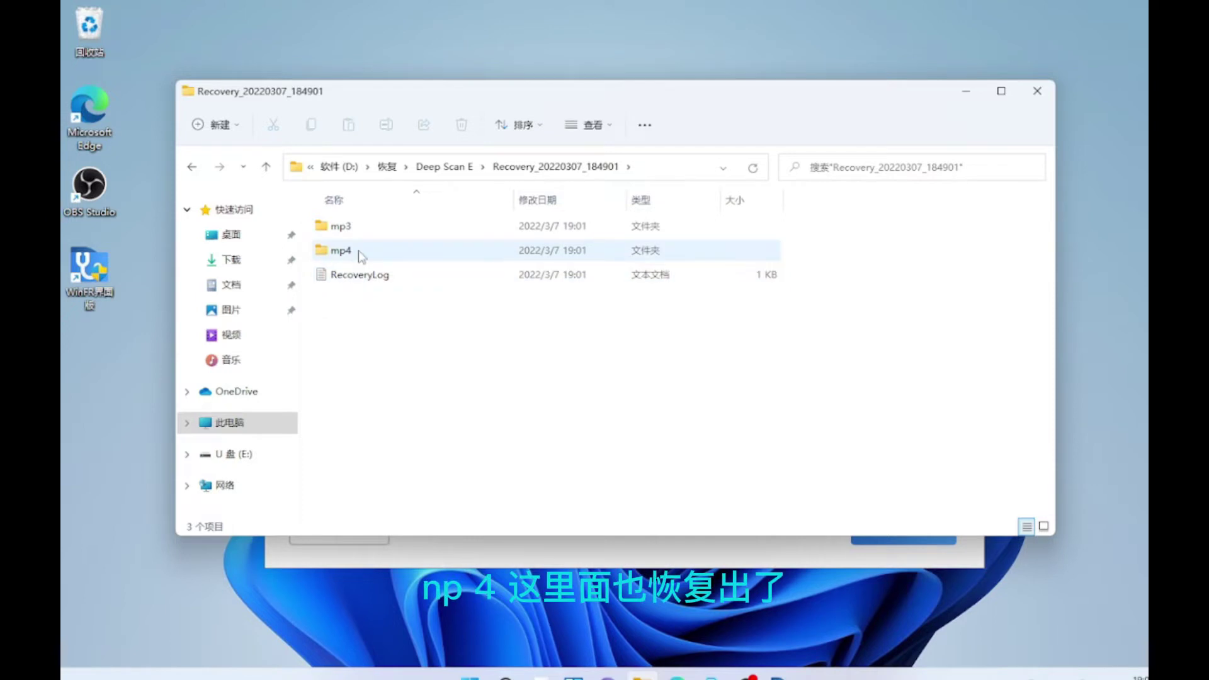
mouse_move(364, 256)
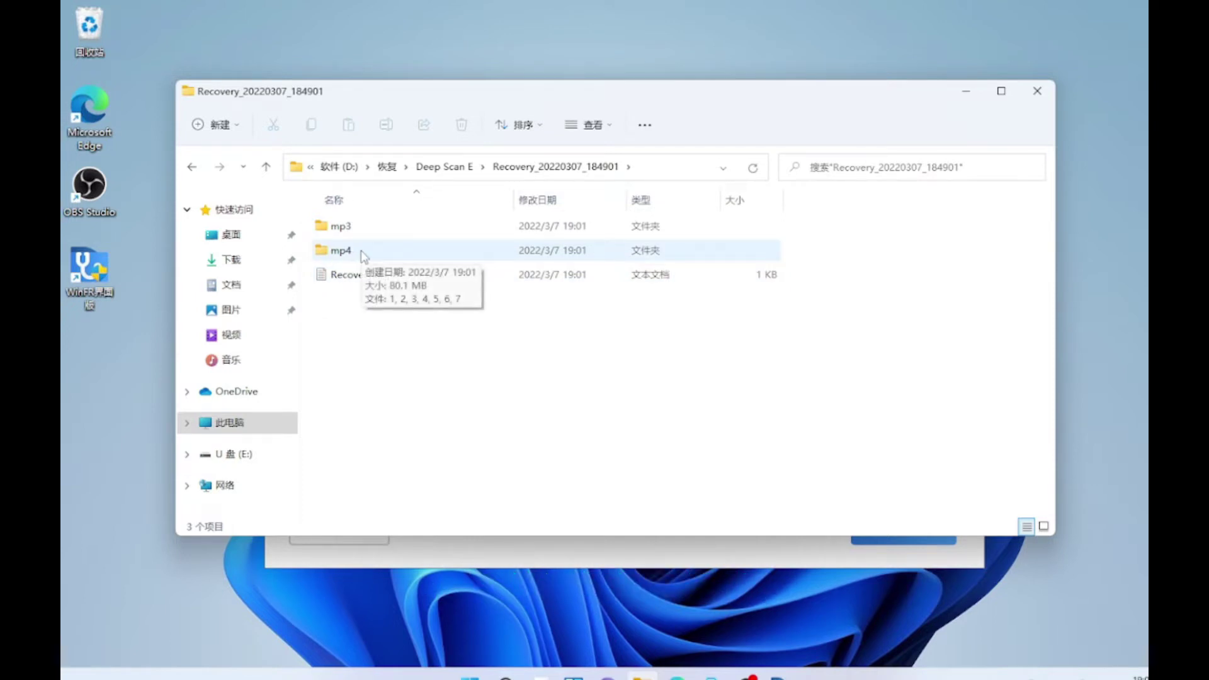
double_click(363, 254)
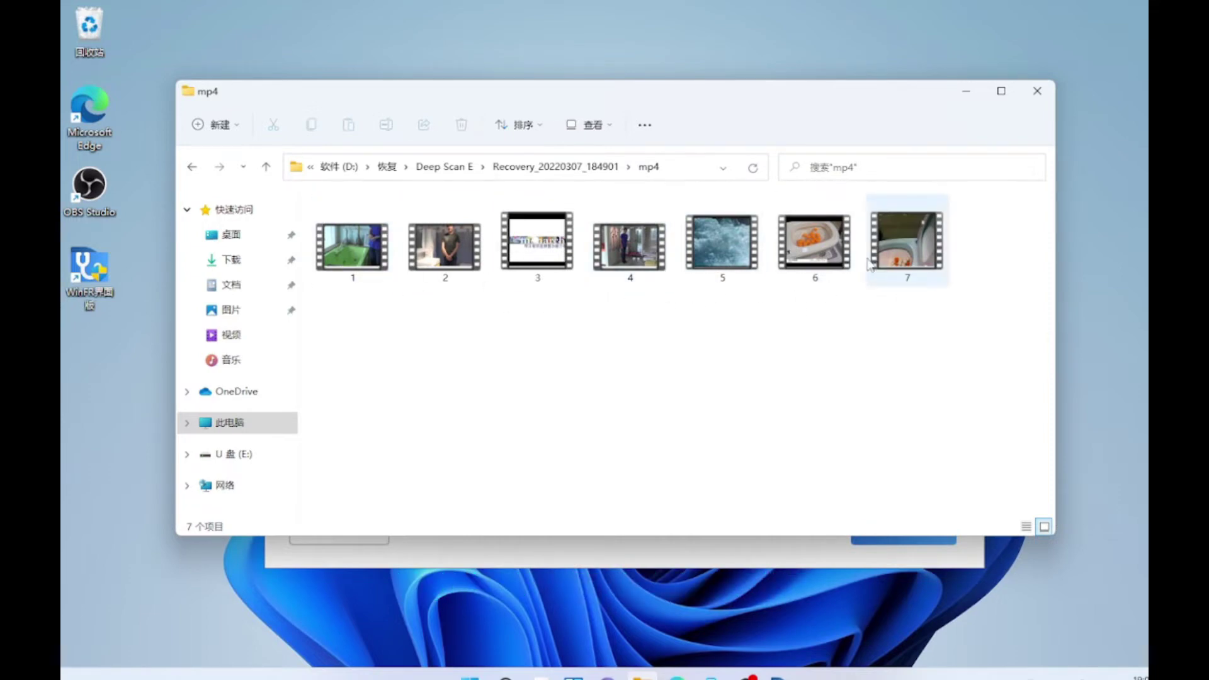
double_click(613, 244)
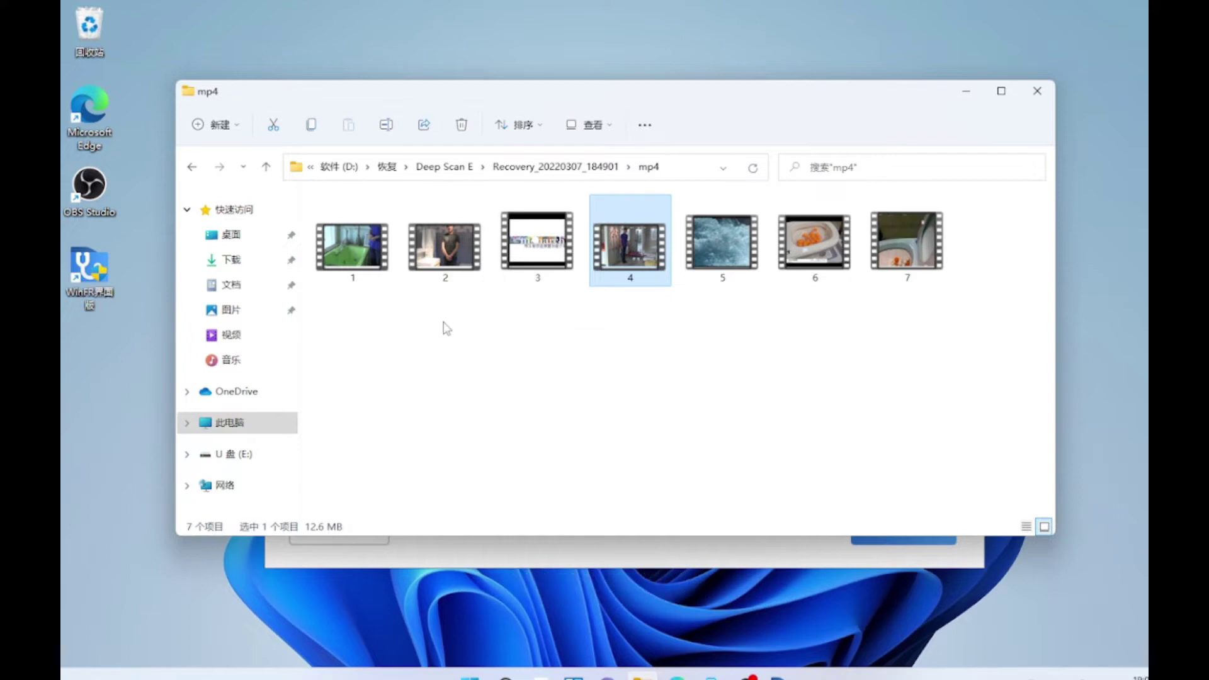
drag(348, 294, 947, 274)
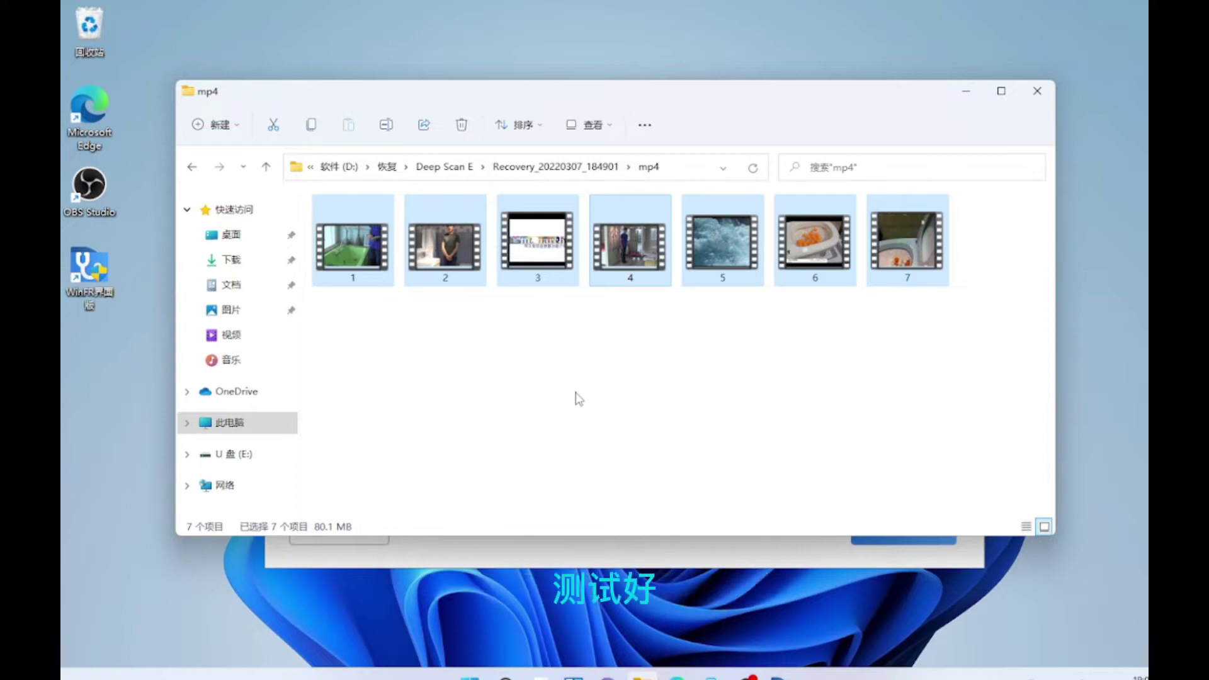
Quick-format the USB drive E: as FAT32 with a 4096-byte allocation unit size and no volume label, and close the format dialog.
click(233, 209)
click(238, 423)
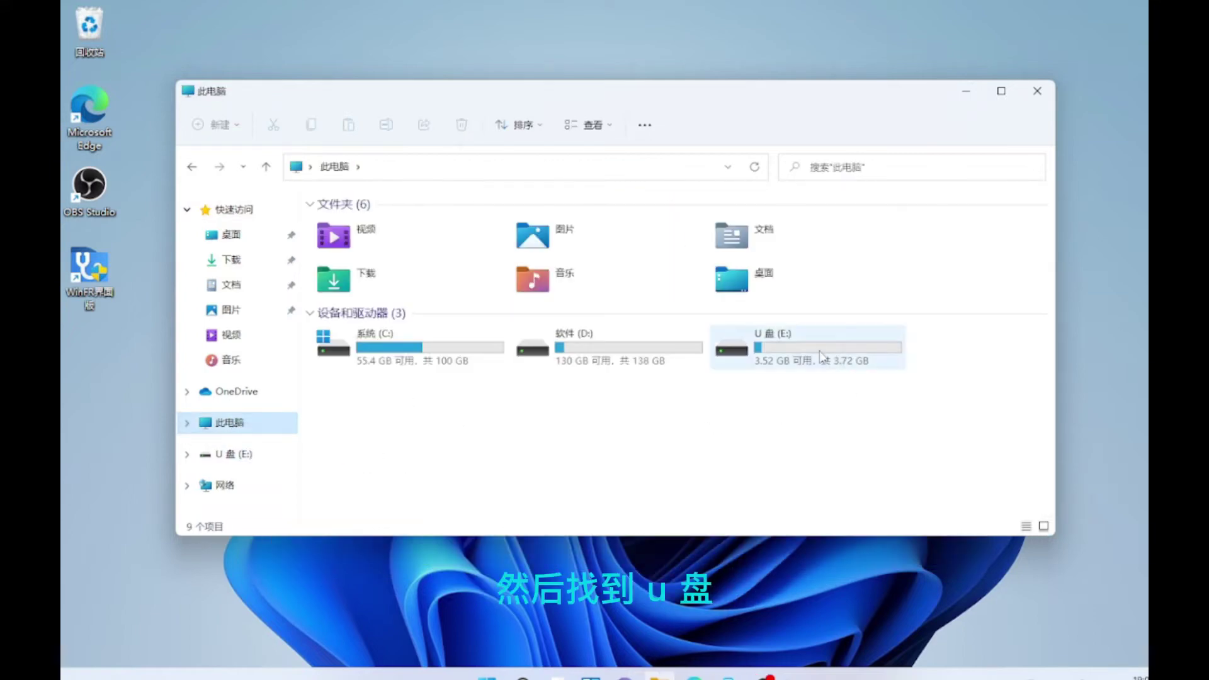
click(819, 351)
right_click(821, 353)
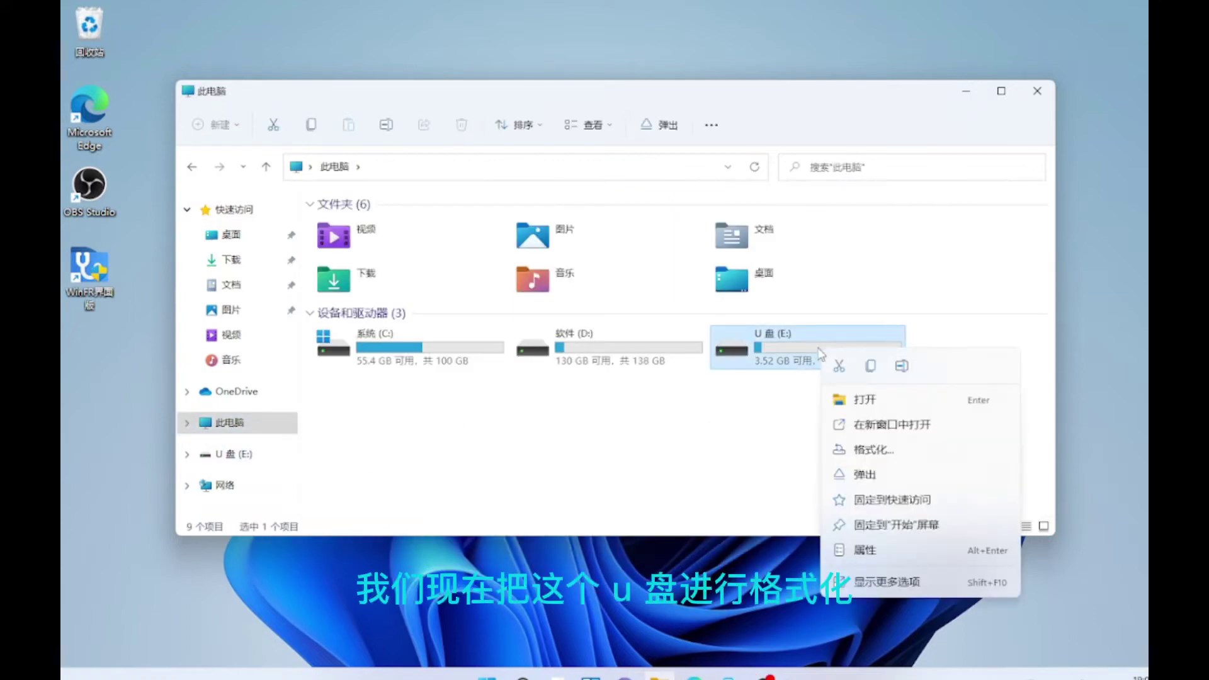
click(874, 450)
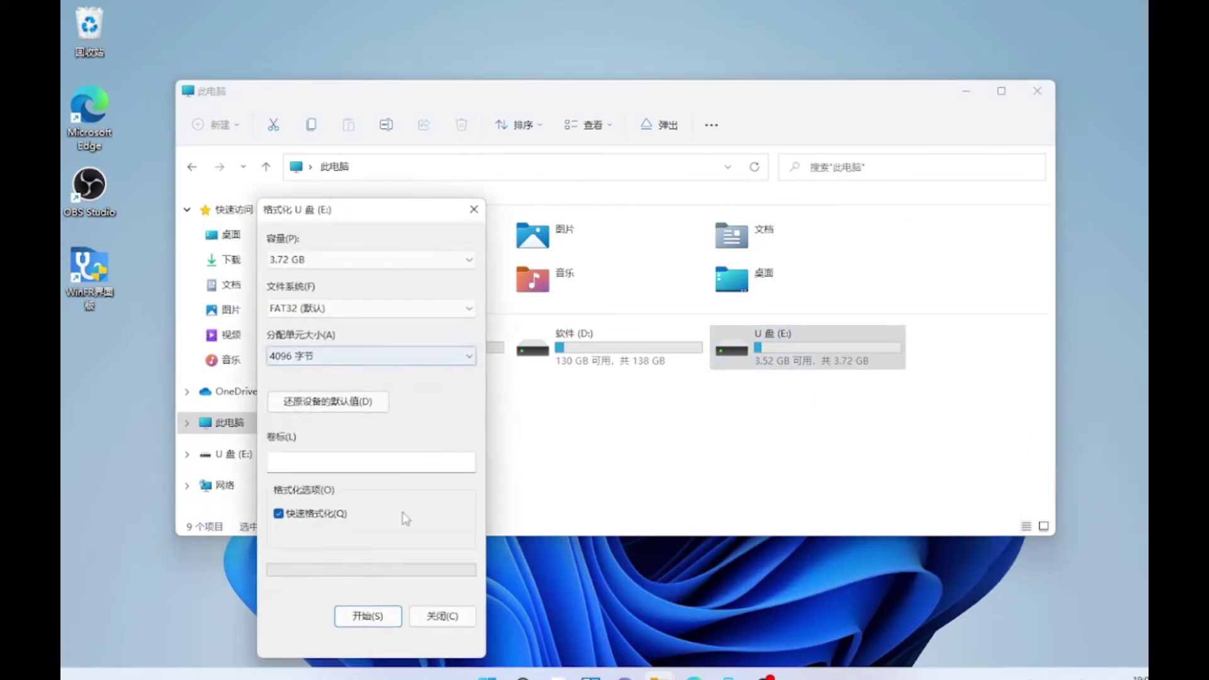
drag(416, 211, 500, 147)
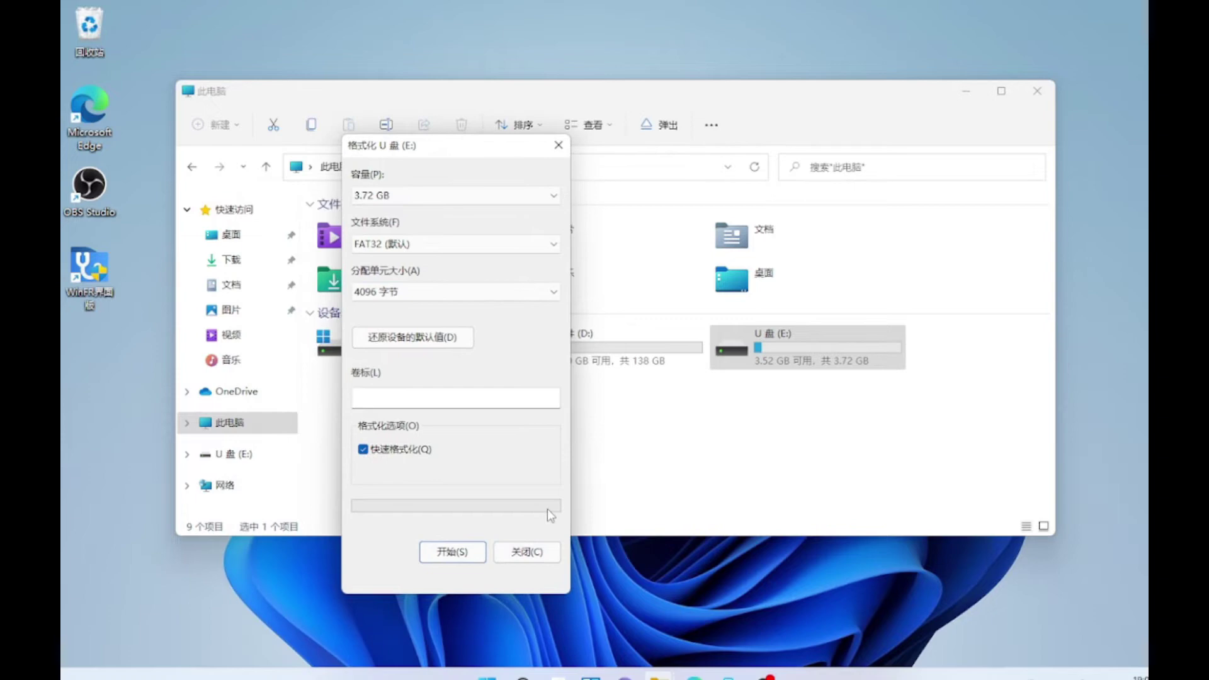
click(459, 555)
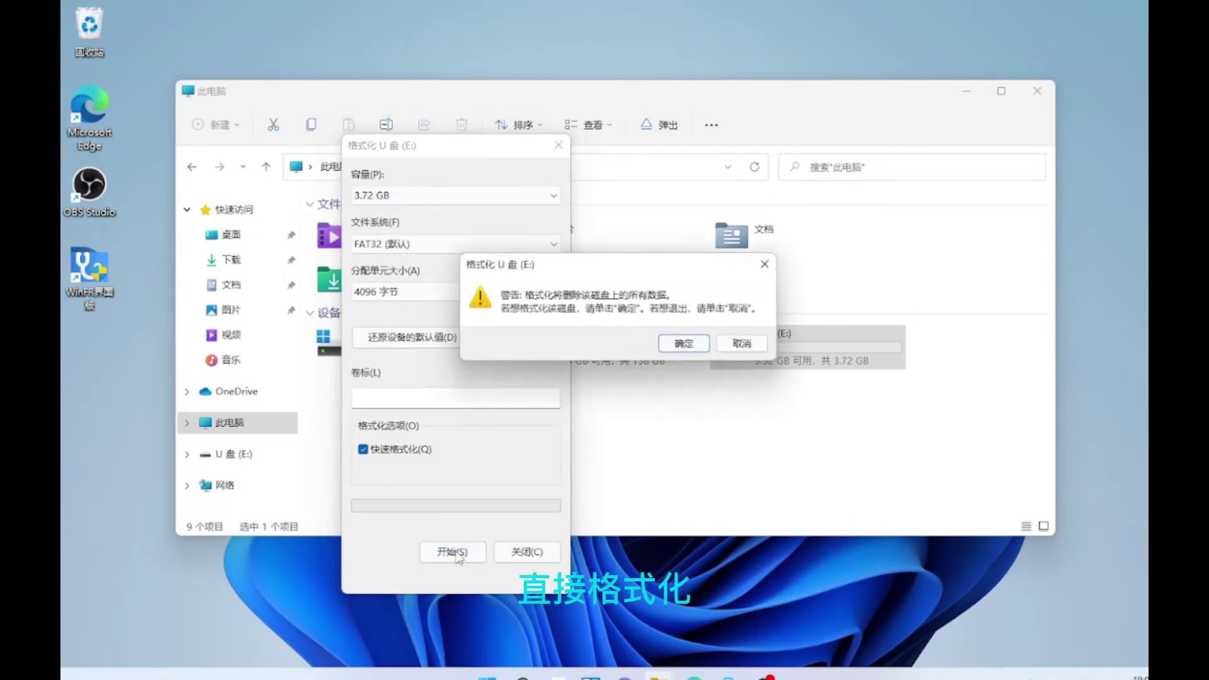
click(684, 346)
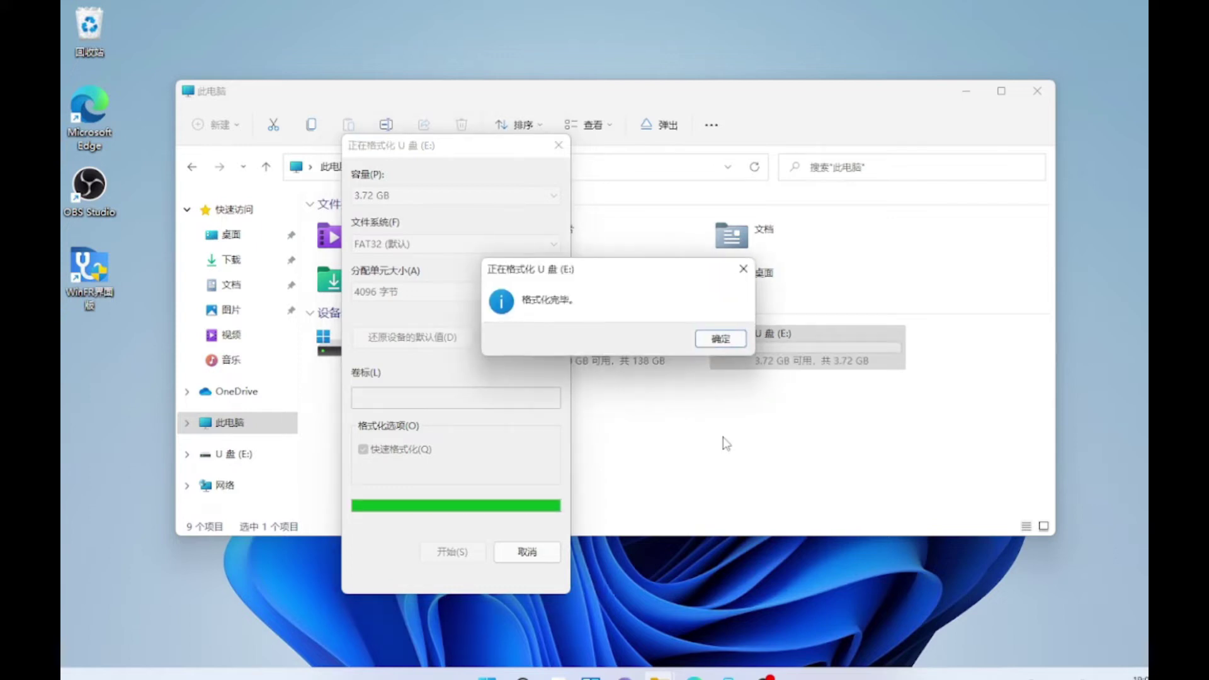
click(730, 345)
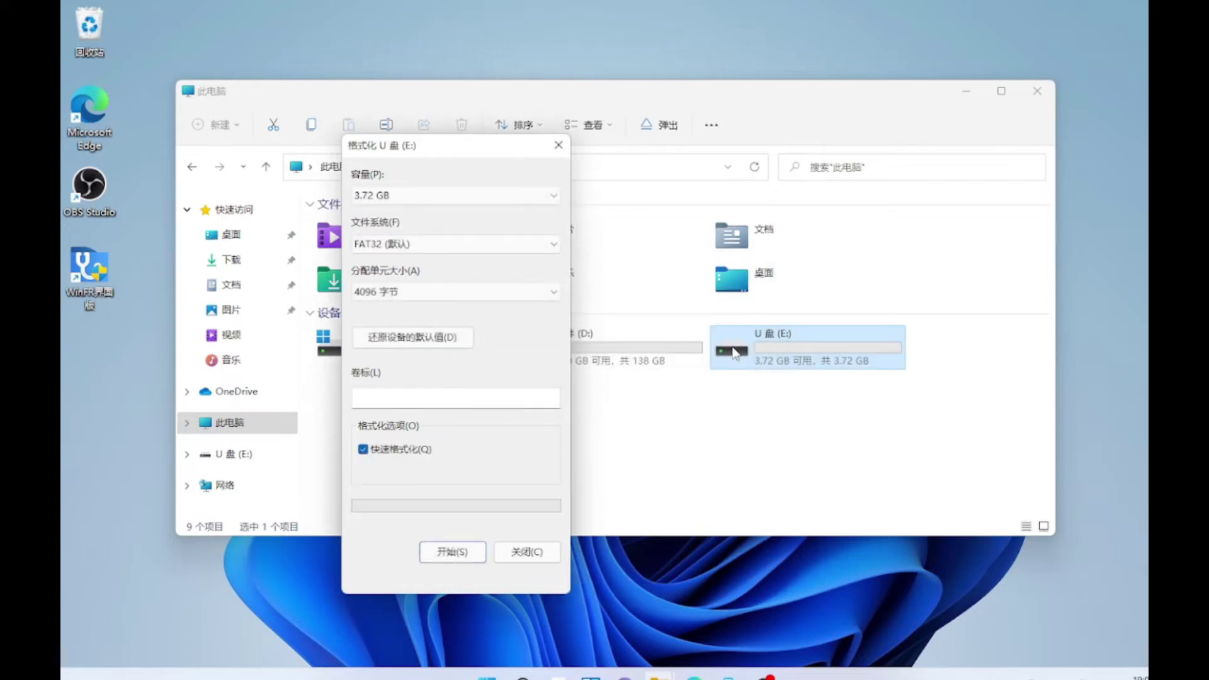
click(528, 551)
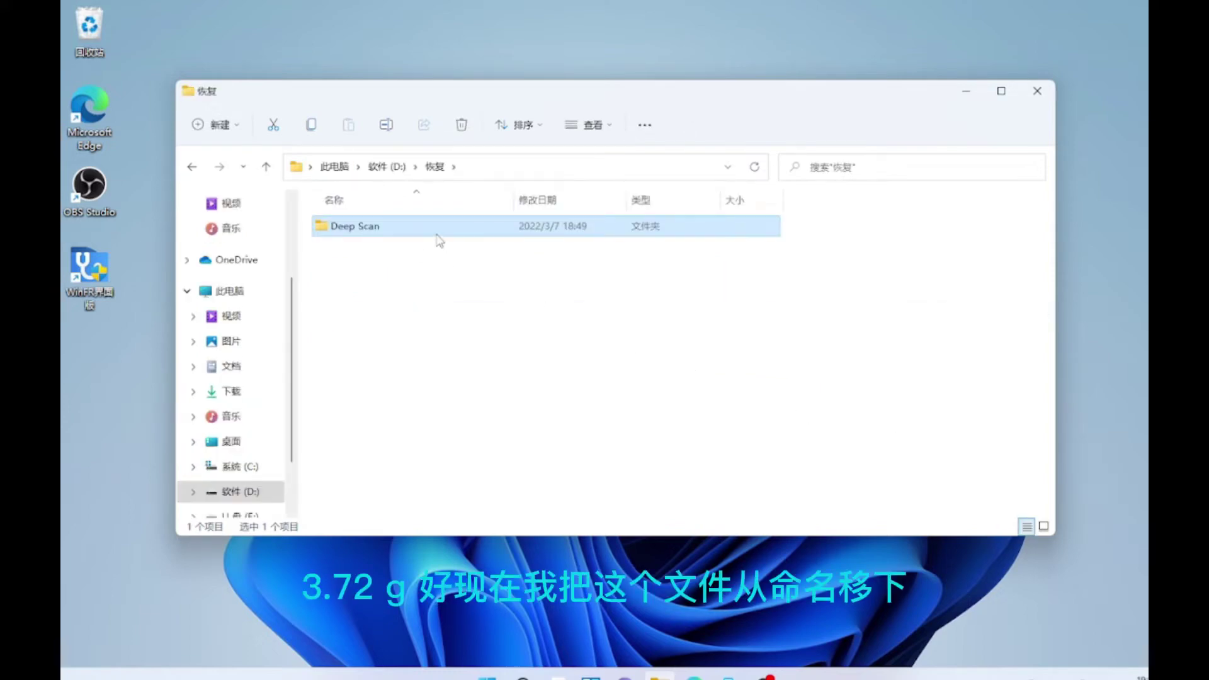
Rename the Deep Scan E folder in D:\恢复 as Deep Sca and close the window.
right_click(439, 240)
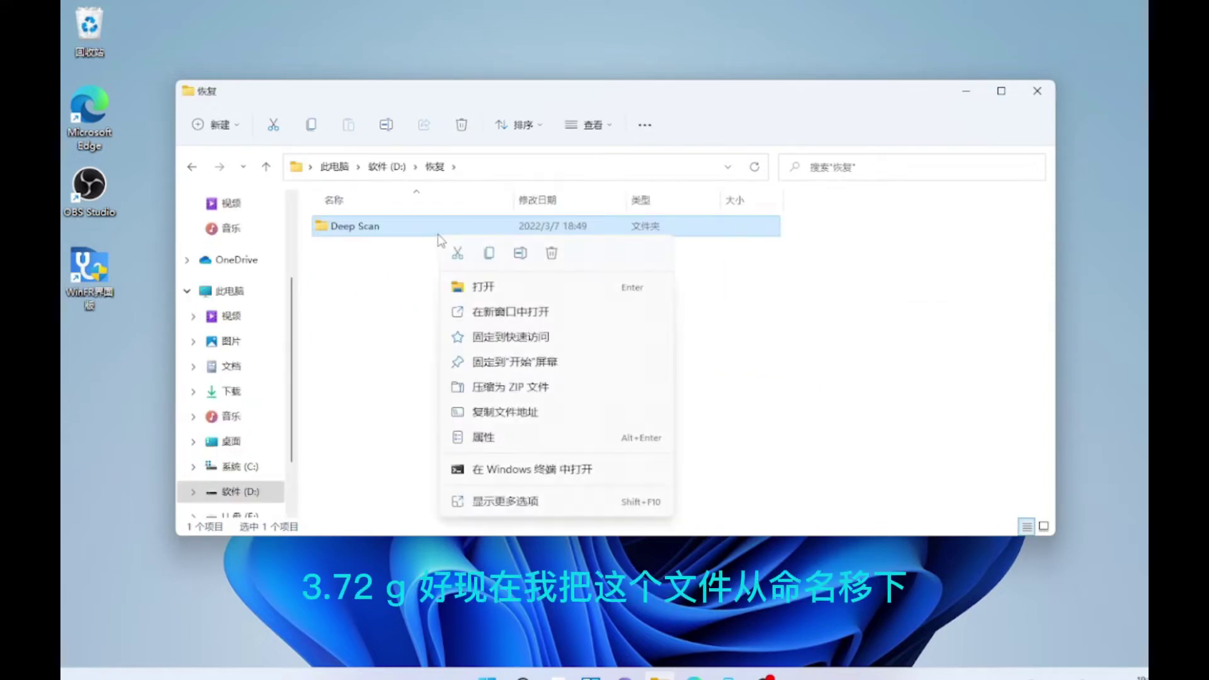
click(520, 254)
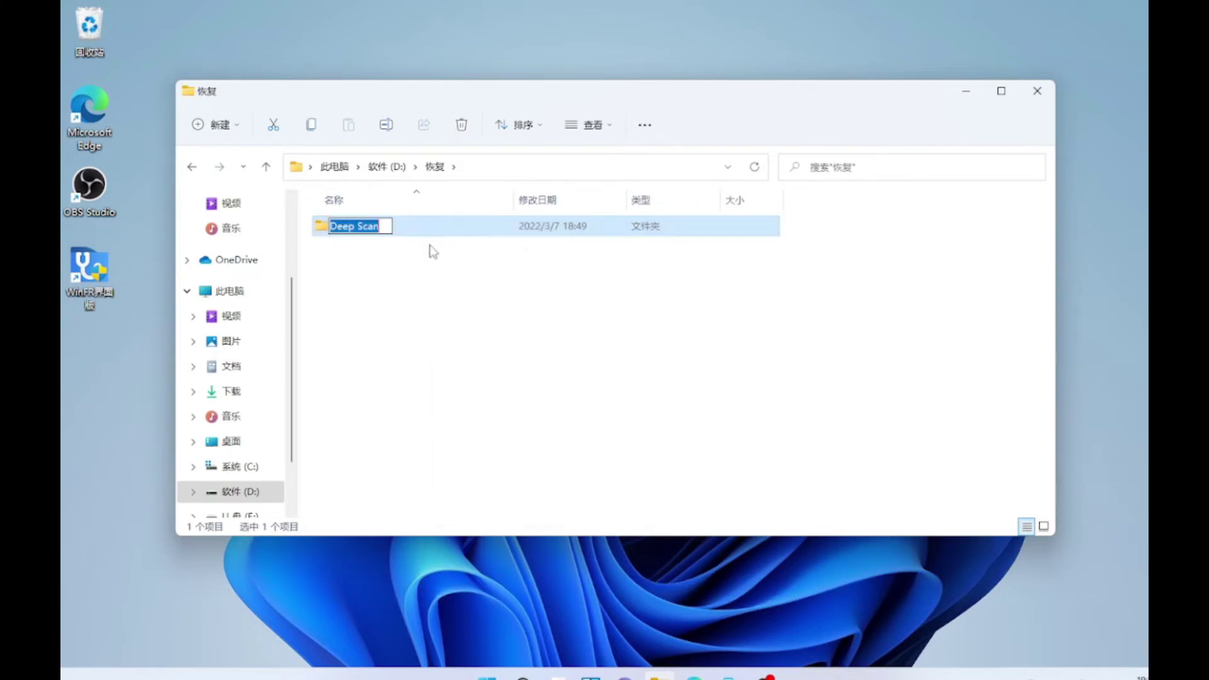
click(390, 227)
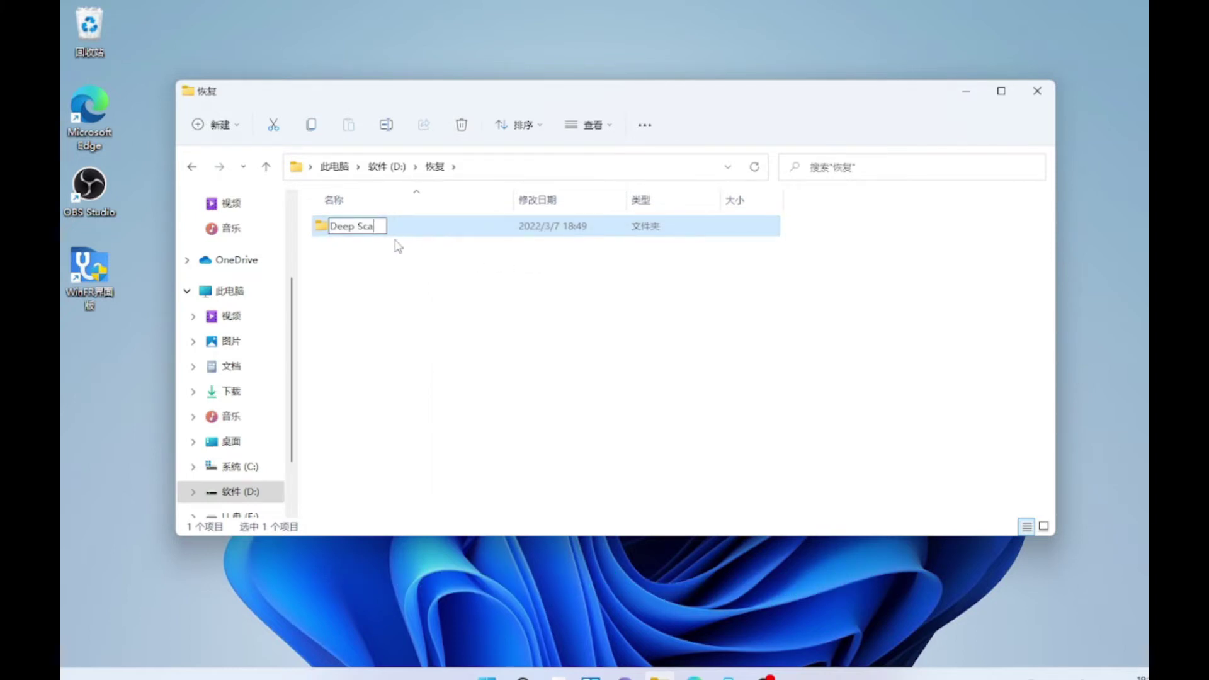
click(507, 408)
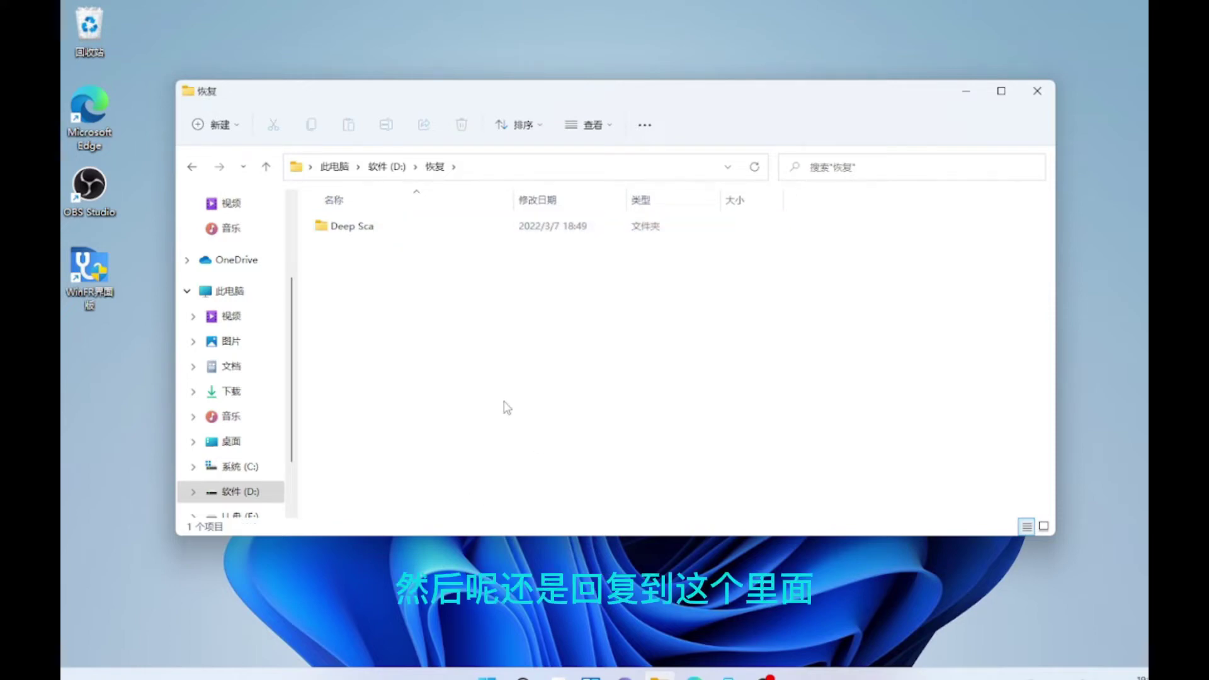
click(1045, 91)
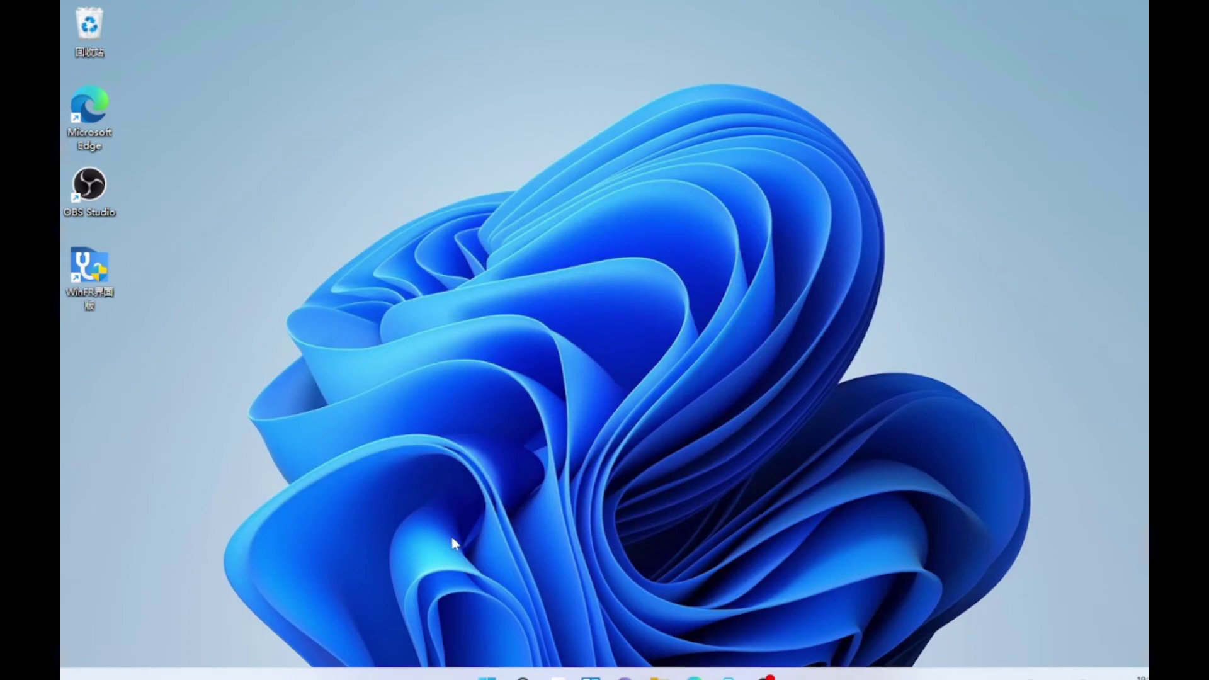
Run a 深度扫描 recovery of partition E: in WinFR界面版, with D:\恢复 as the save location.
double_click(99, 284)
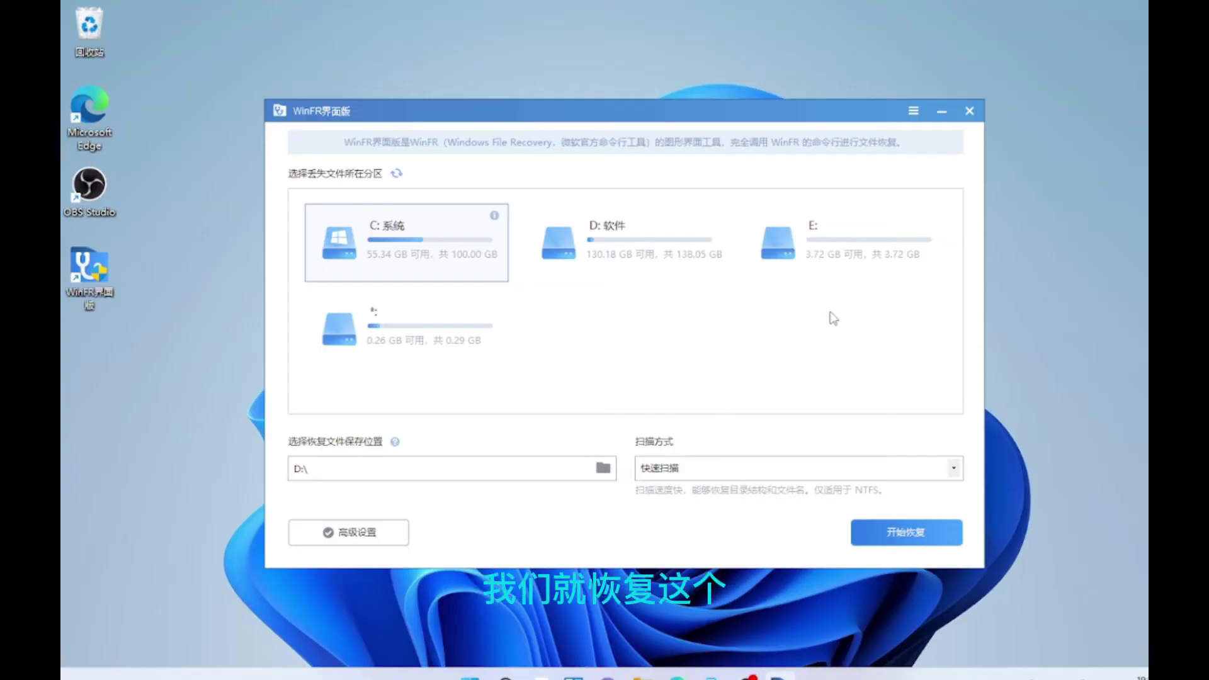
click(858, 253)
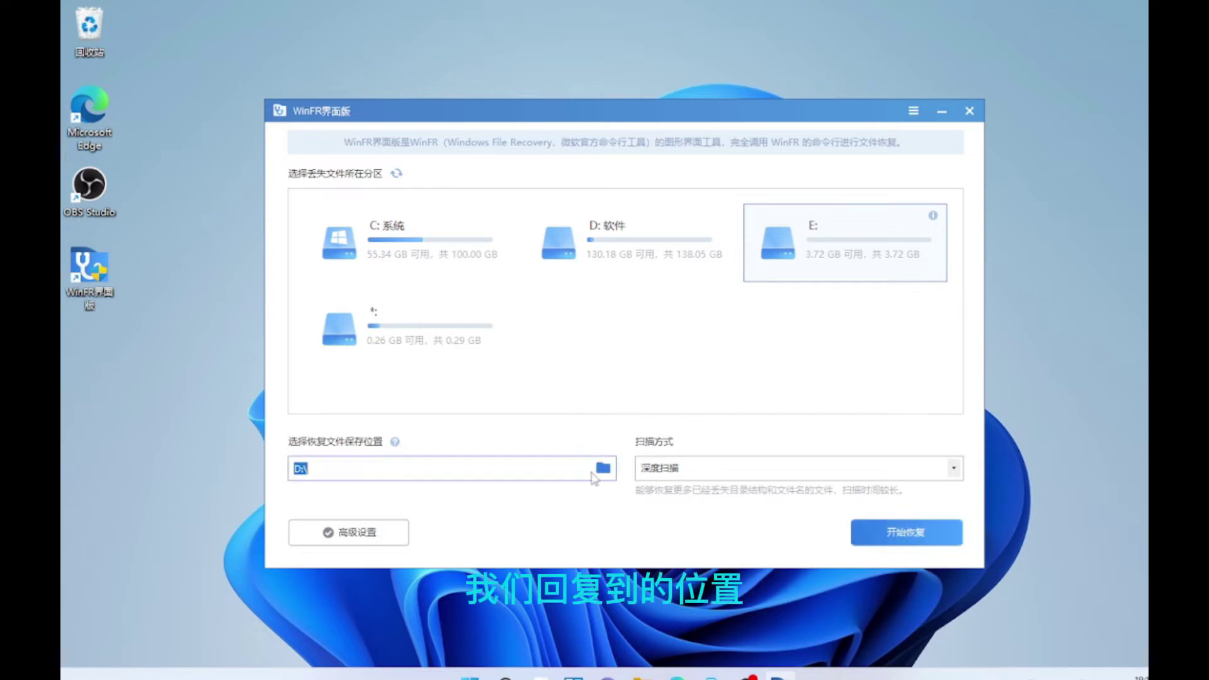
click(602, 468)
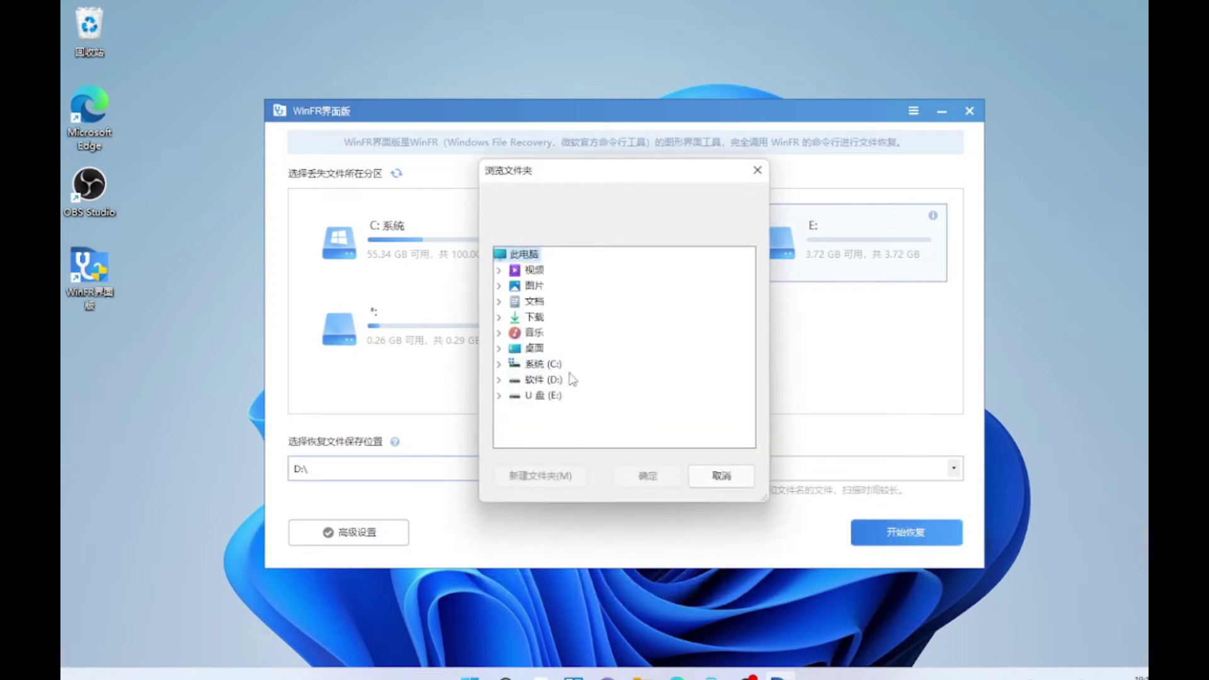
click(540, 381)
click(549, 411)
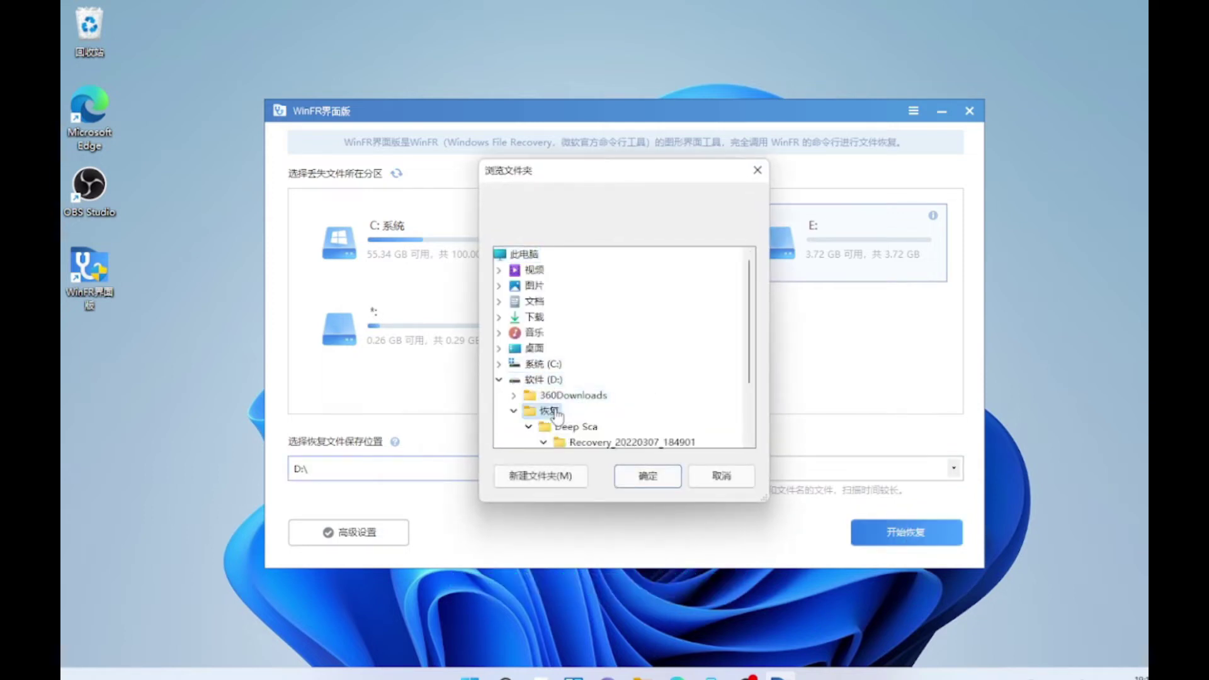
click(649, 477)
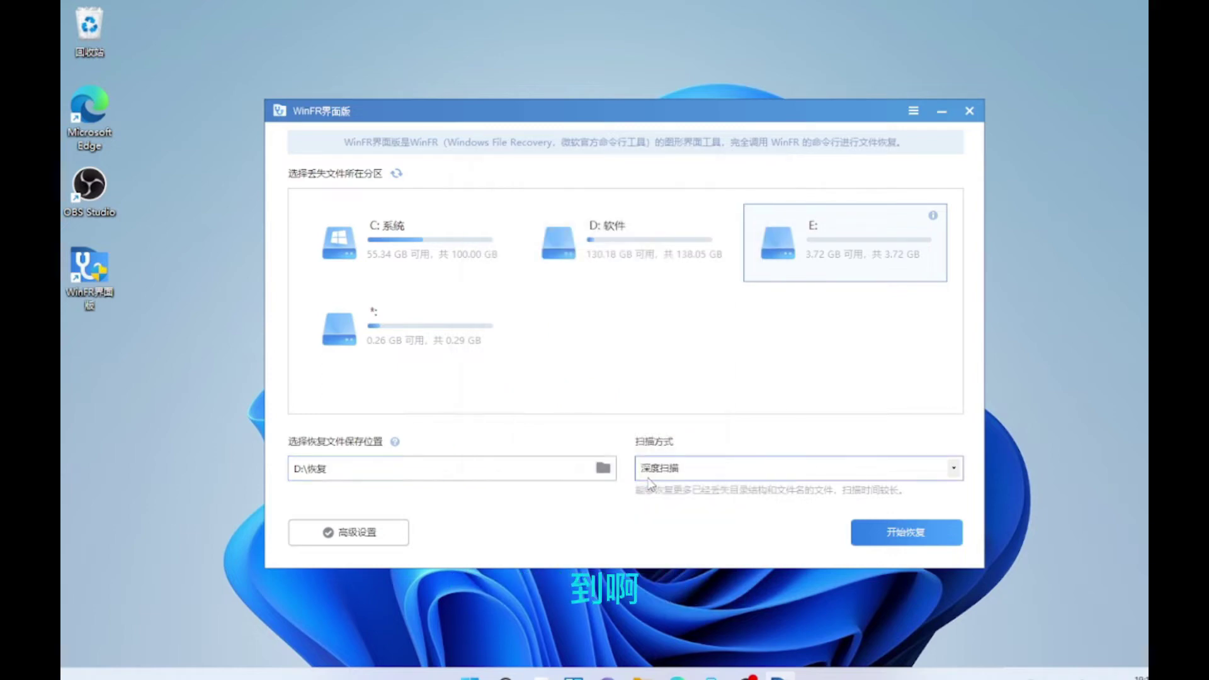
click(901, 532)
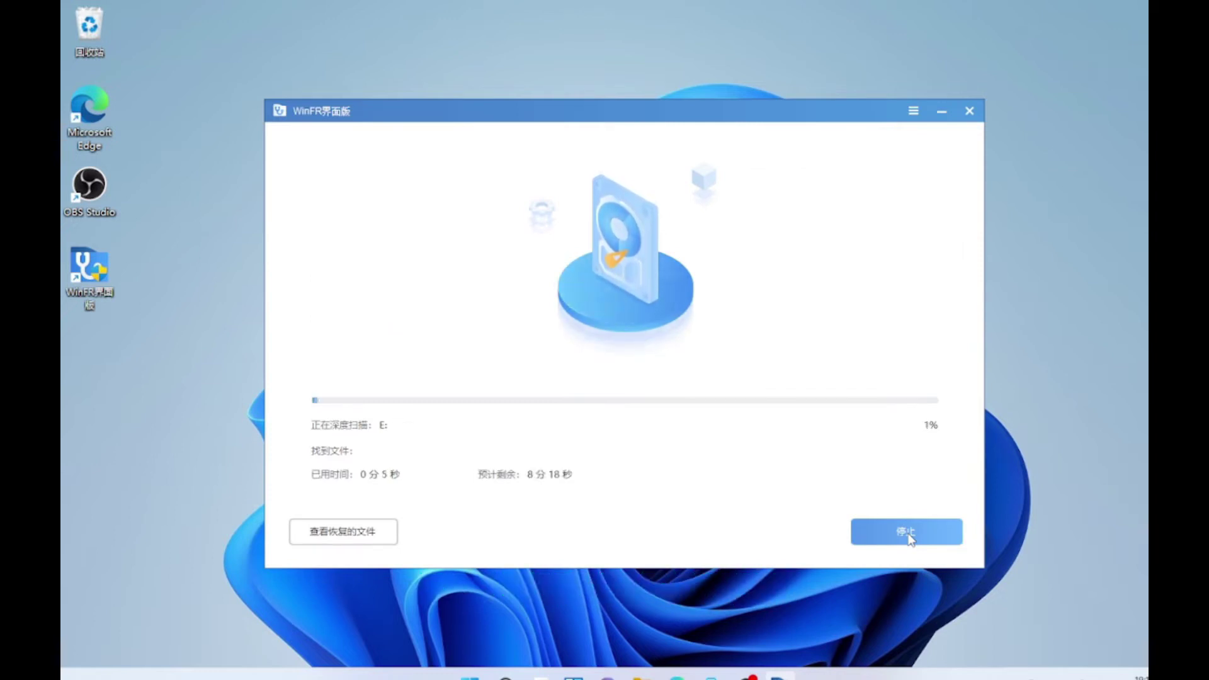
click(907, 534)
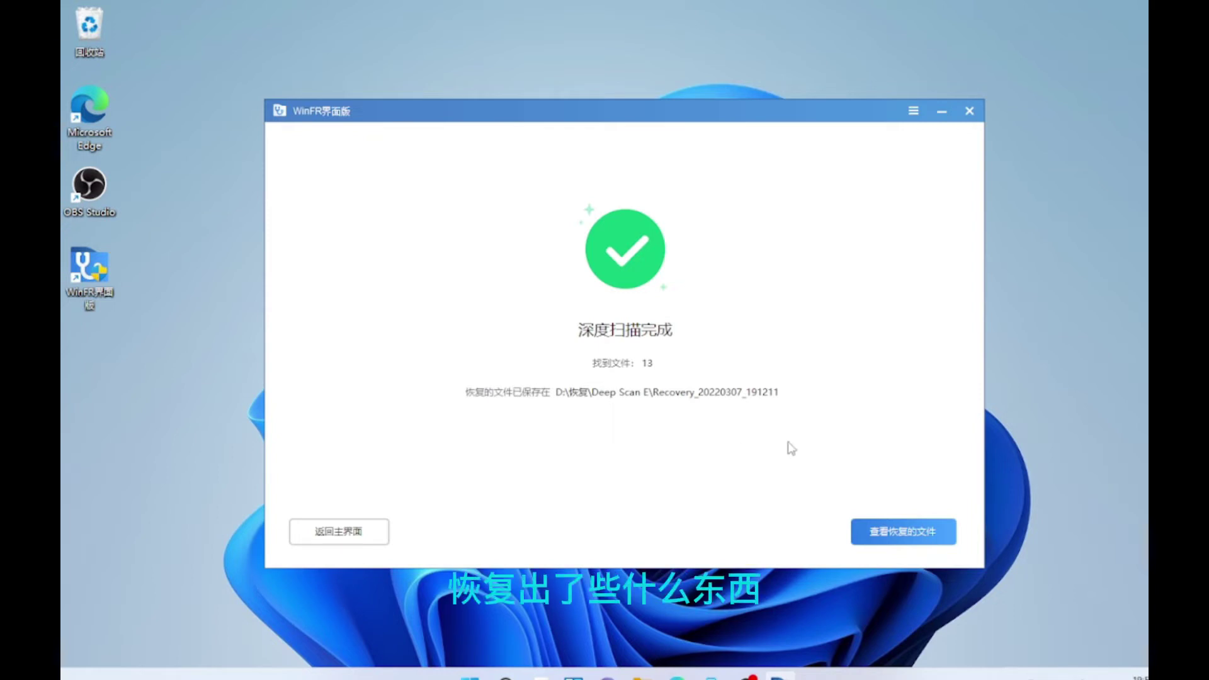
Open the newly recovered files, look through the audio files in the mp3 folder and return to the recovery folder.
click(915, 537)
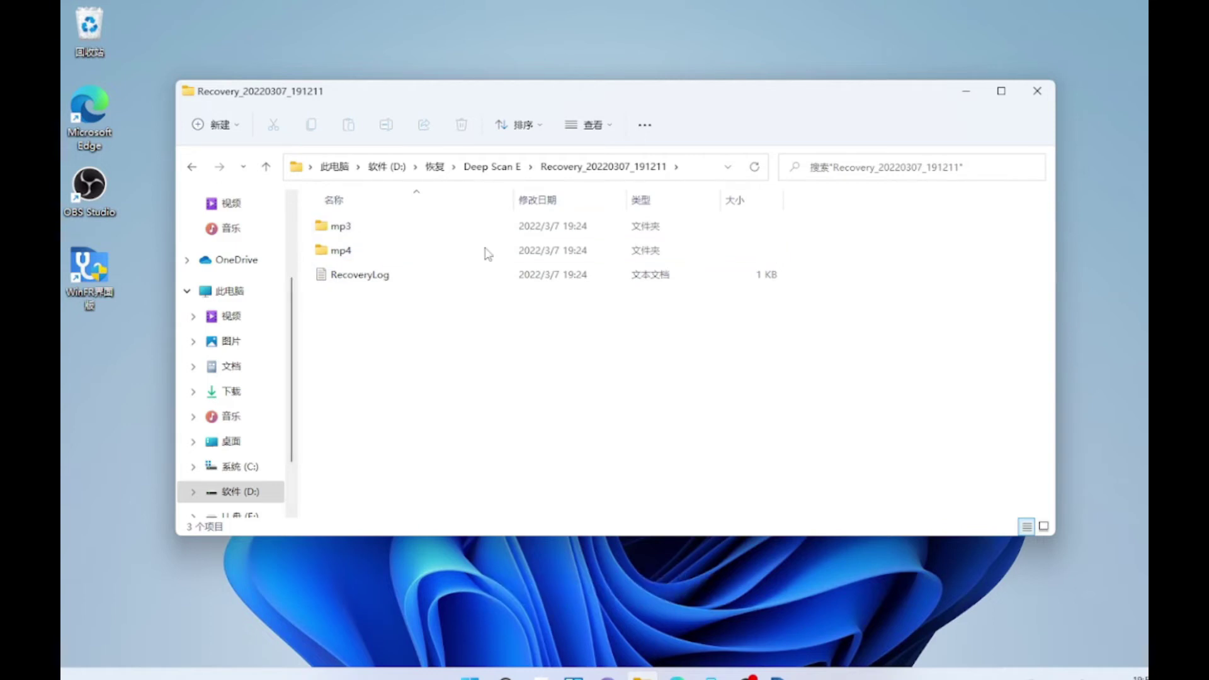
double_click(569, 233)
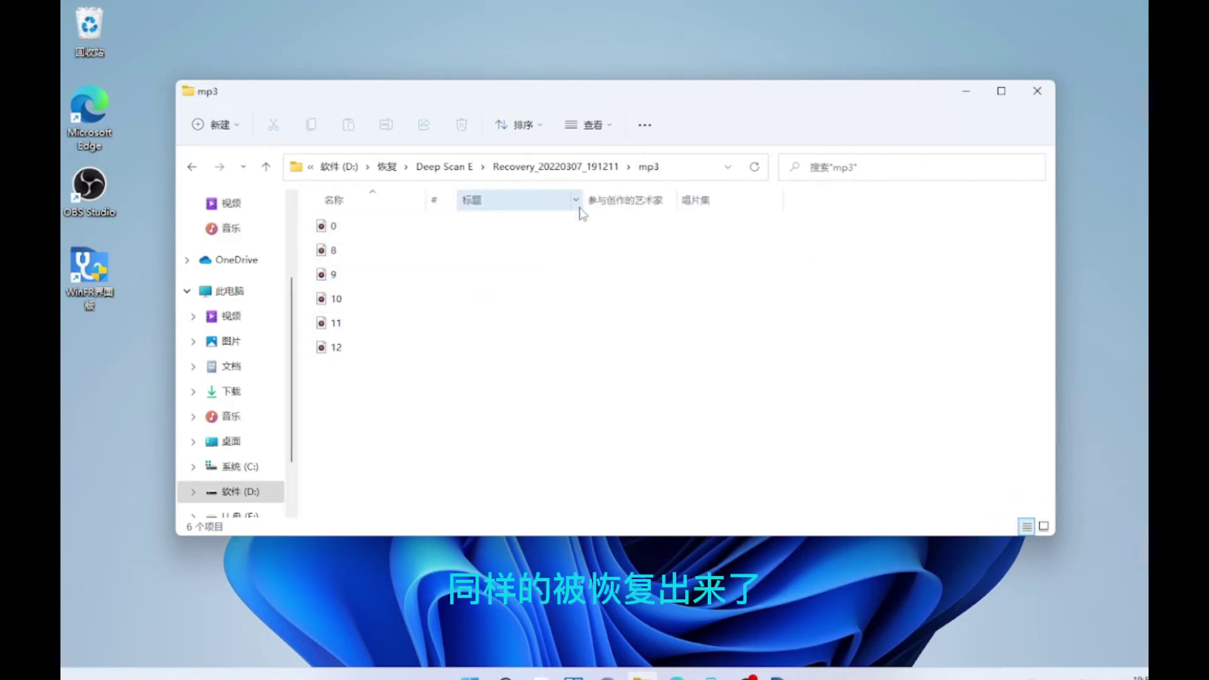
click(556, 166)
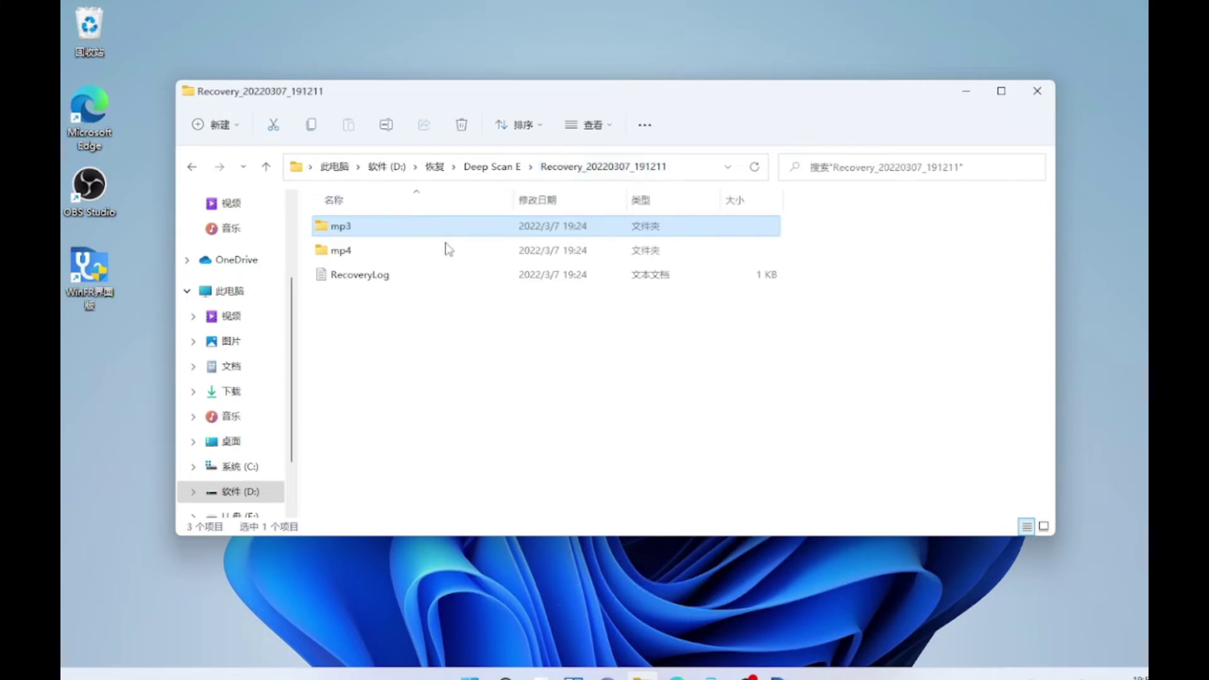
Open the mp4 folder of the new recovery, play video 4, select all the recovered videos to check their size, and close the folder.
double_click(401, 251)
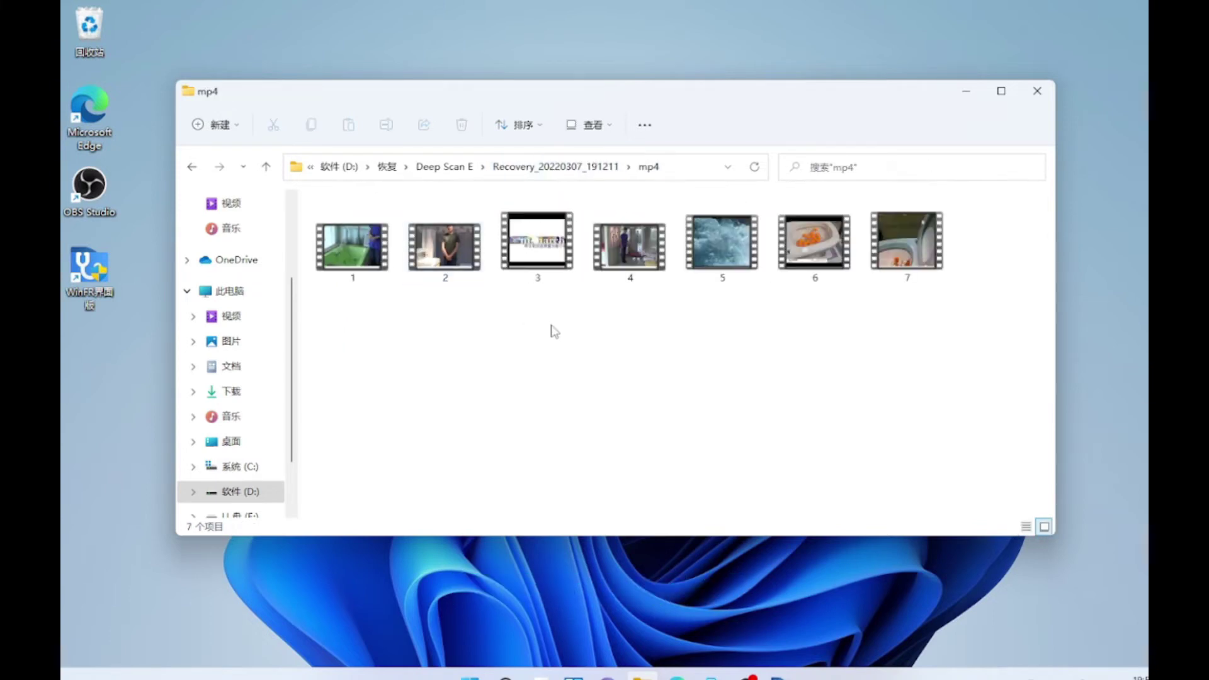
double_click(620, 255)
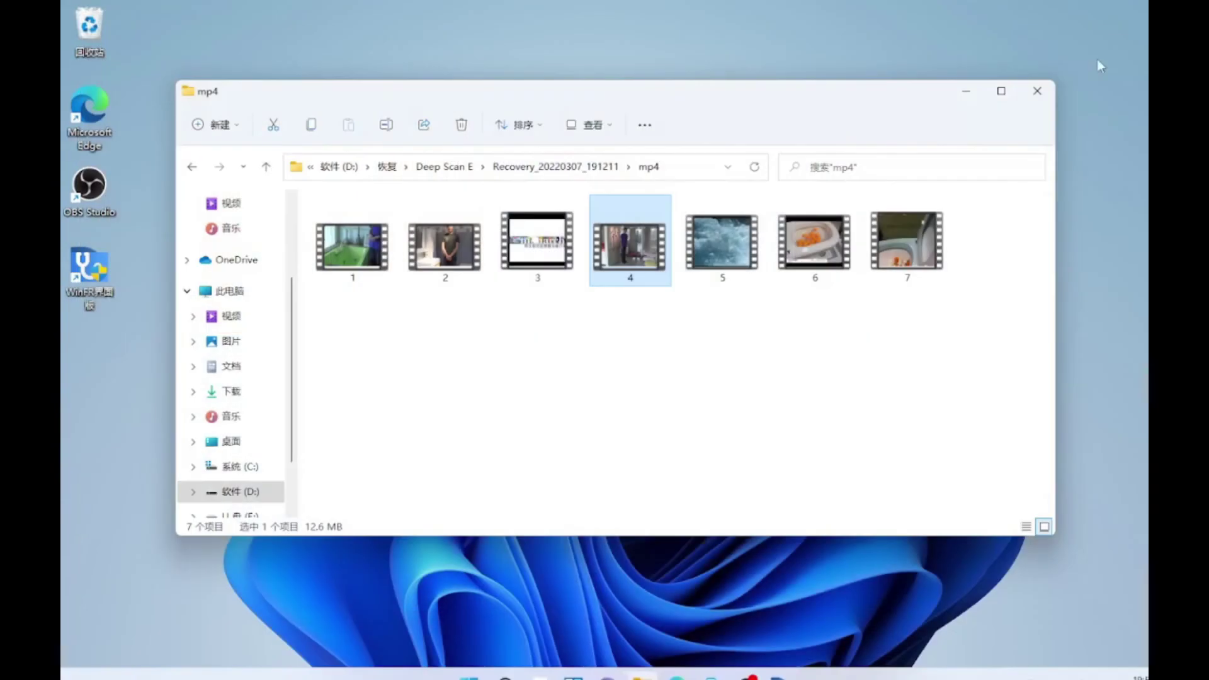
drag(389, 334, 945, 276)
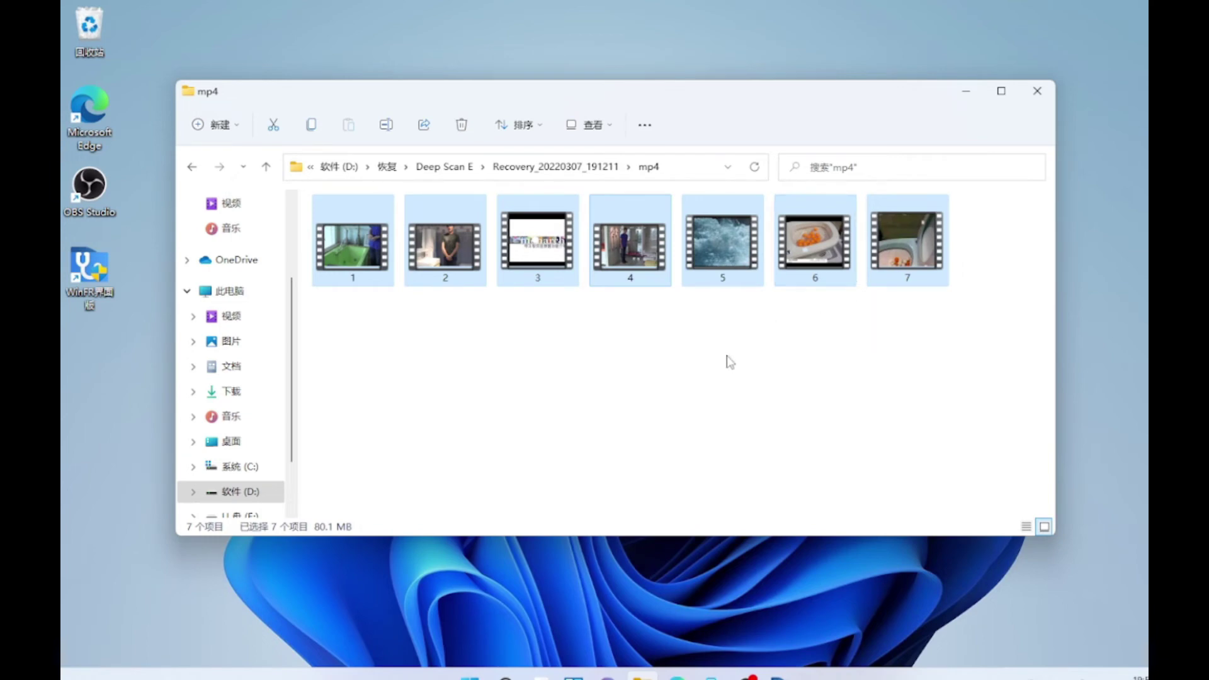
click(690, 372)
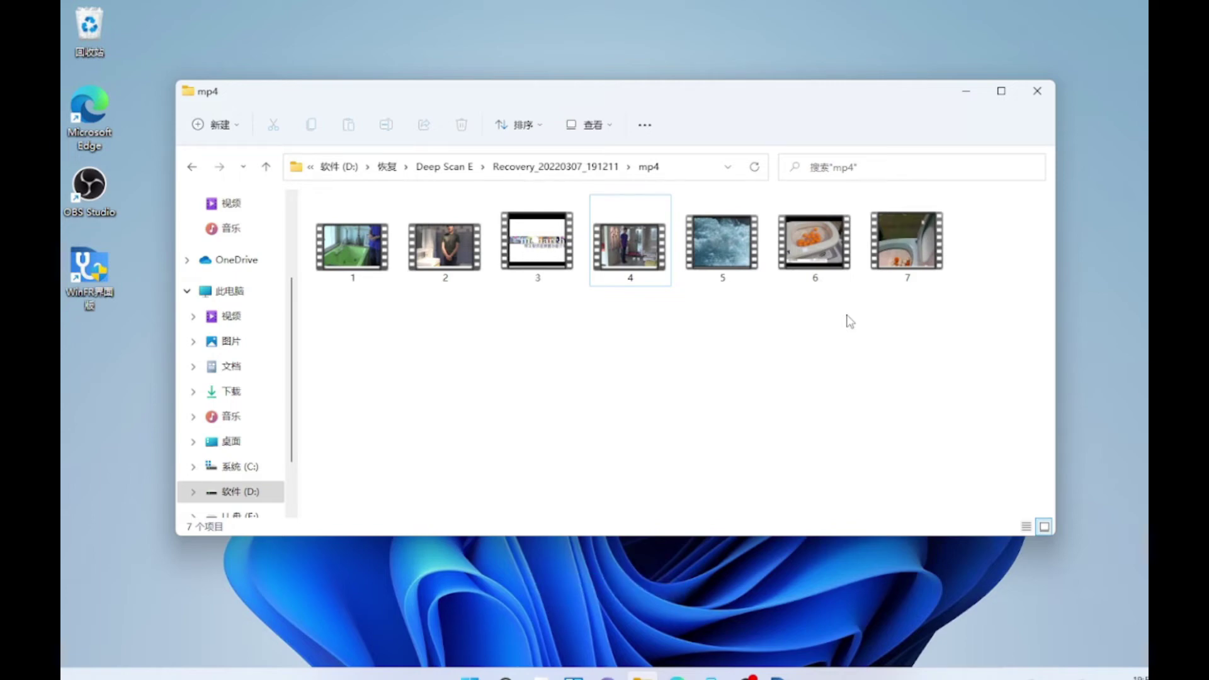
click(1037, 90)
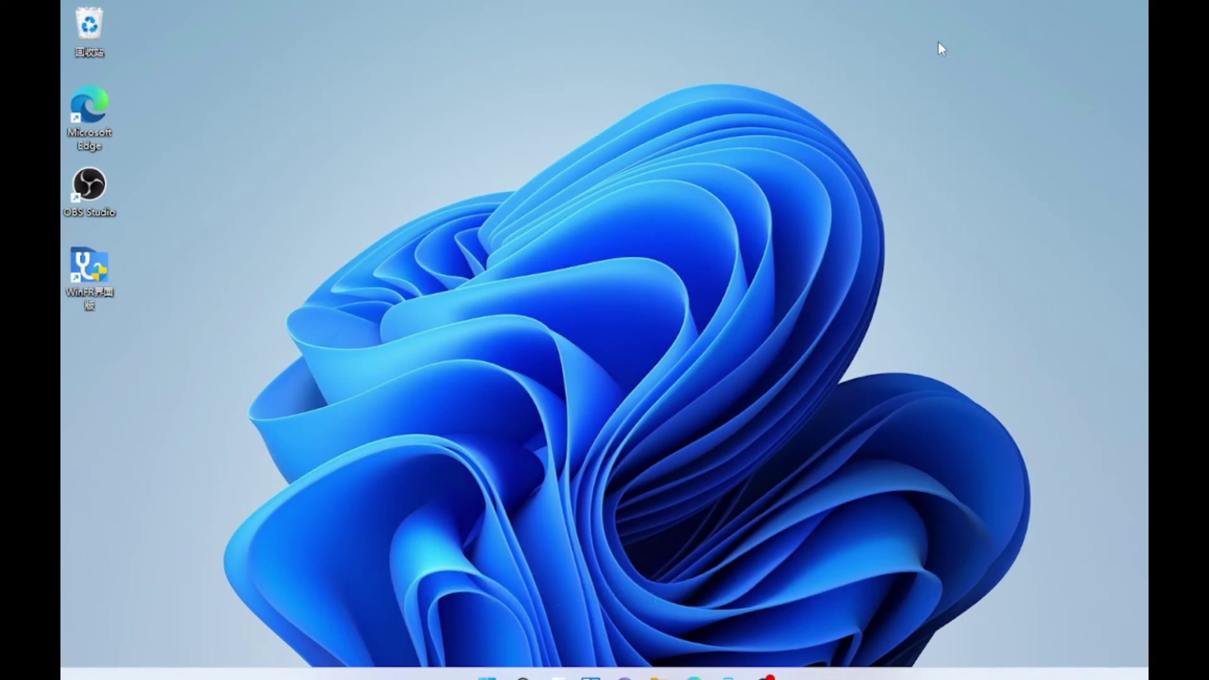
Paste the copied SAM JPG photos into the USB drive E: from File Explorer and close the window.
click(656, 674)
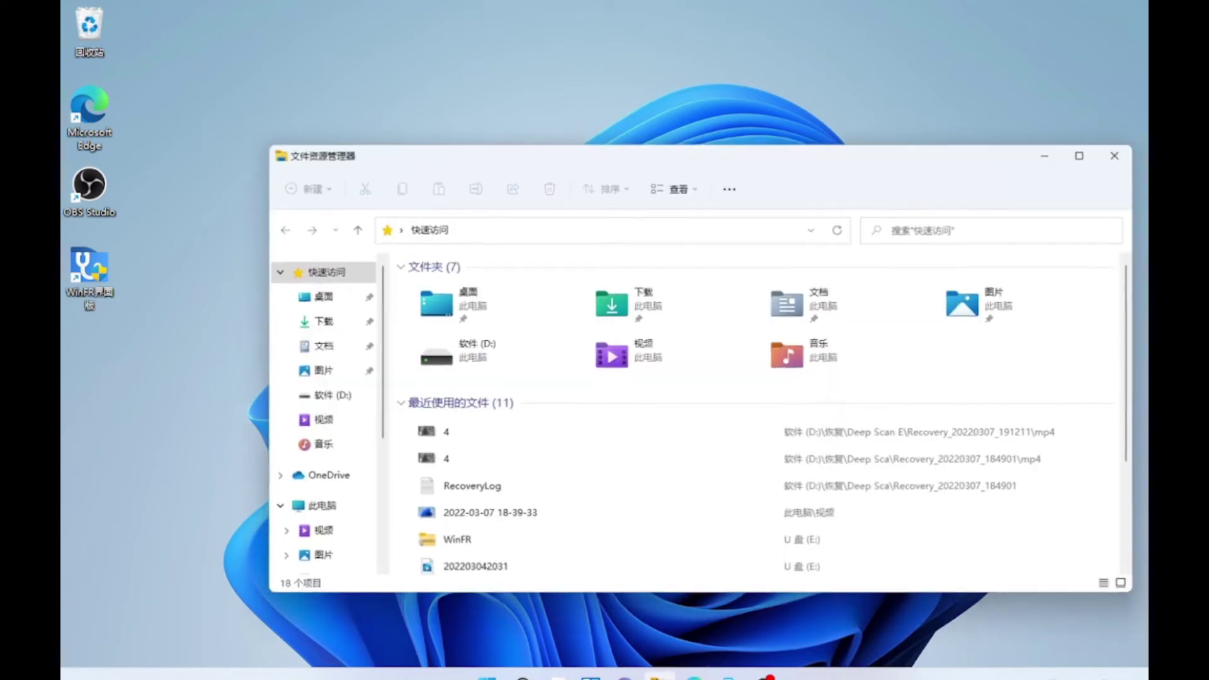
click(311, 508)
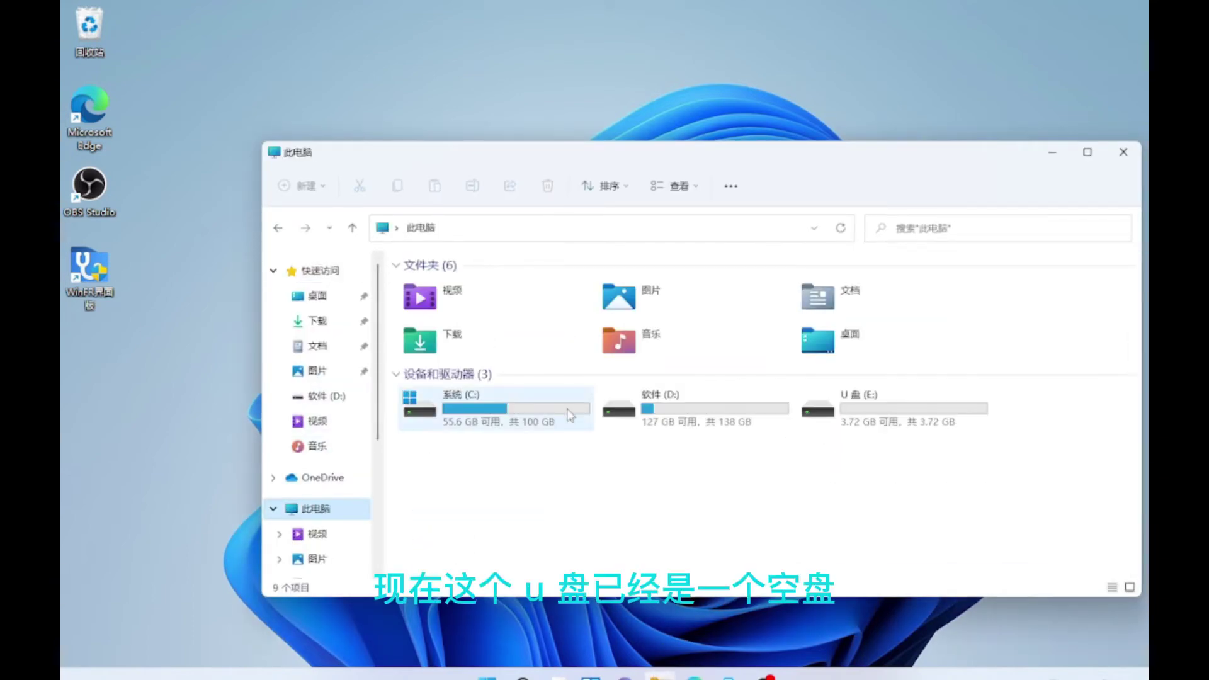
mouse_move(930, 428)
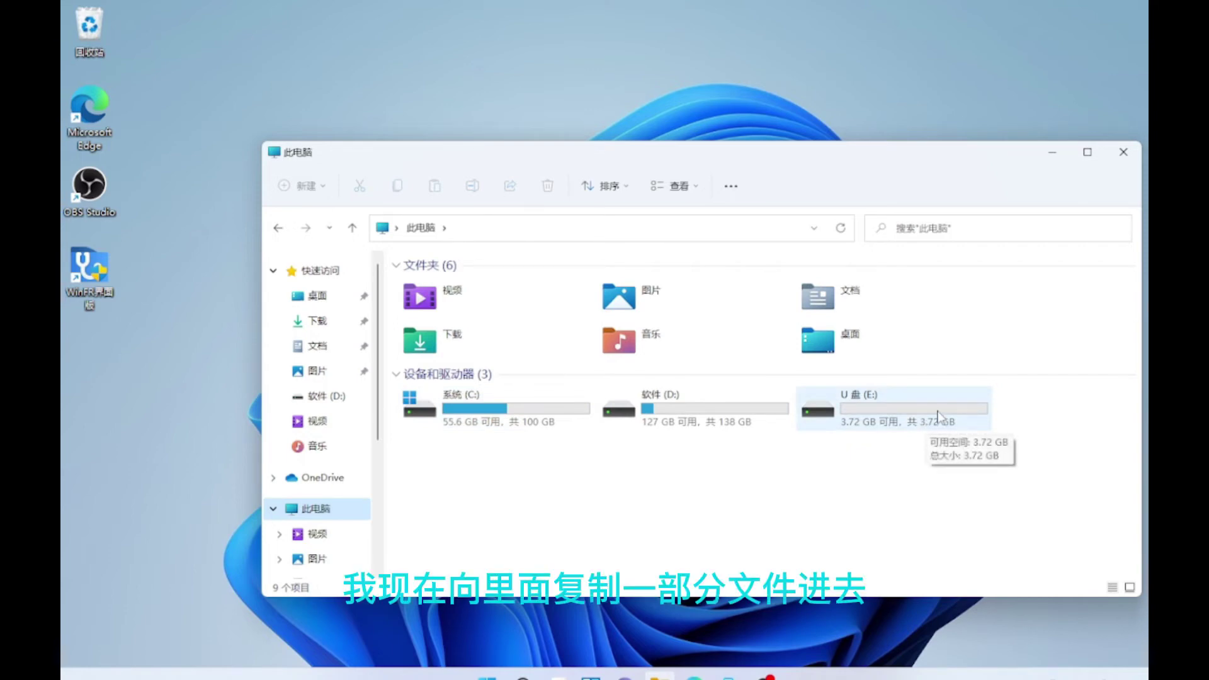
double_click(938, 417)
key(ctrl+v)
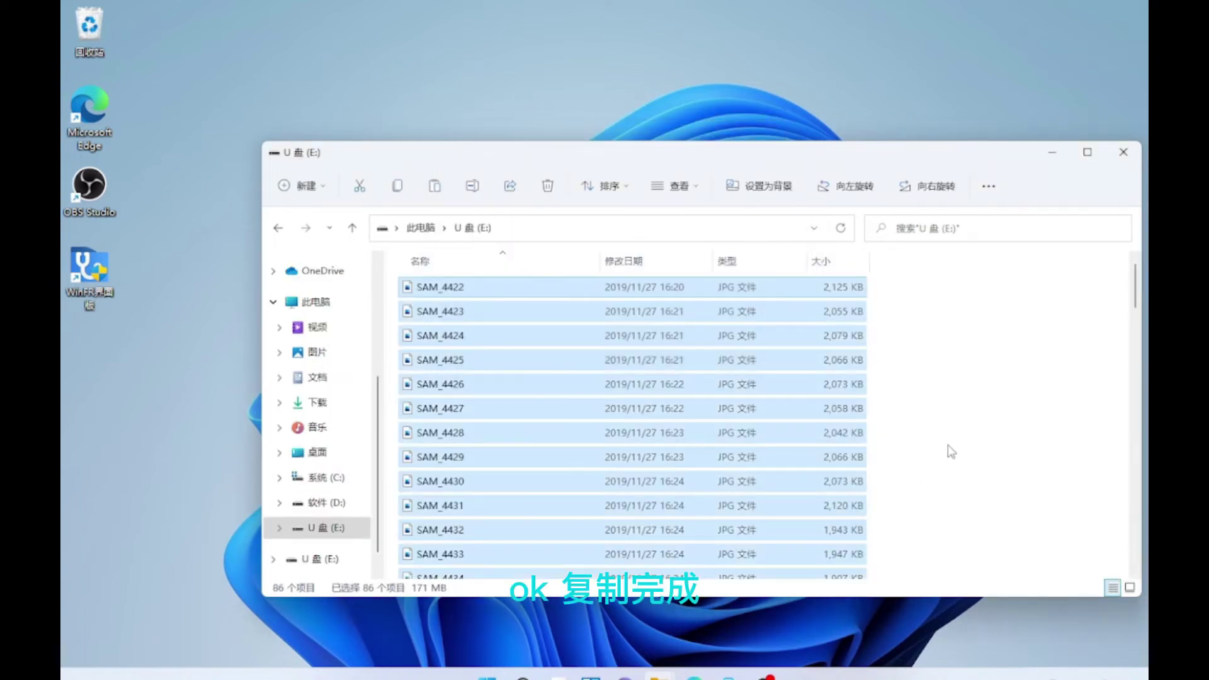
click(875, 321)
click(1124, 152)
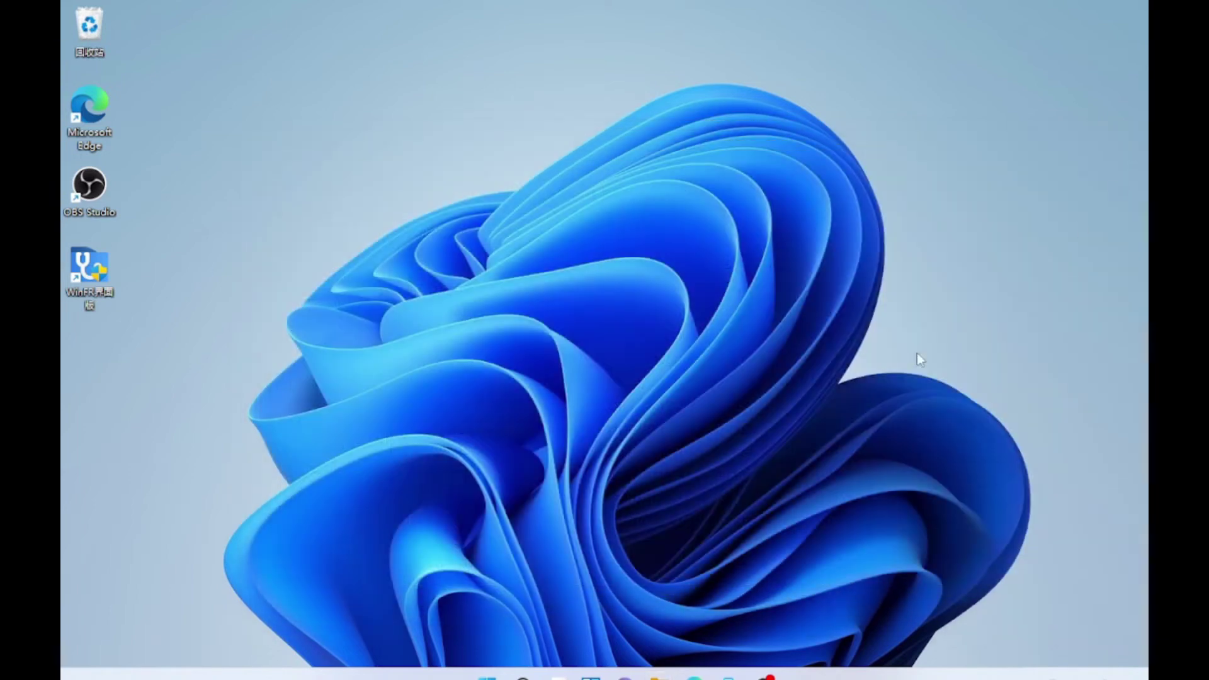
Open the USB drive E: in File Explorer and show the SAM photos as large thumbnails to check them.
click(659, 676)
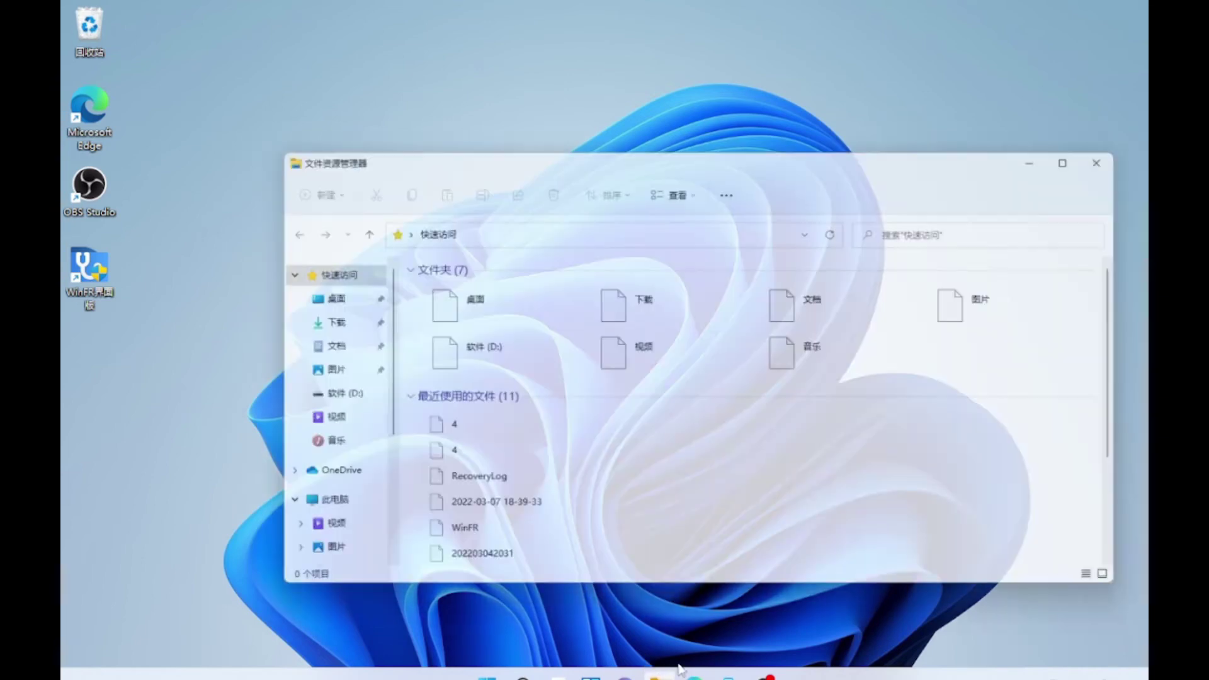
click(315, 508)
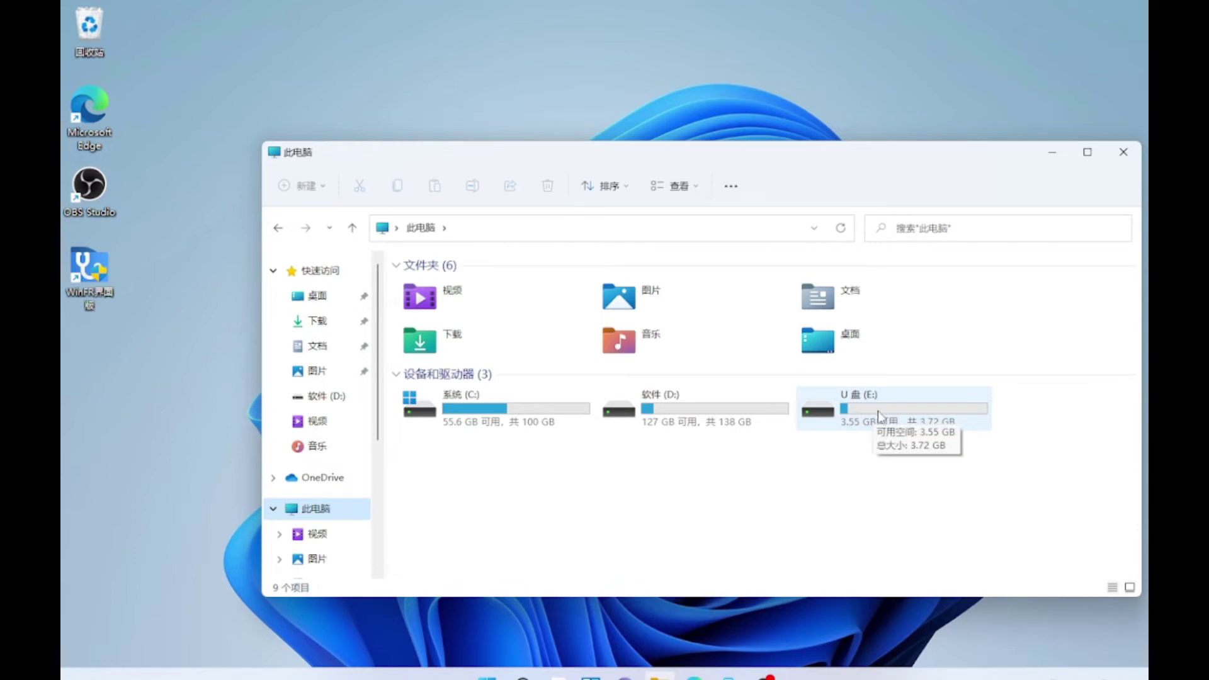
double_click(890, 406)
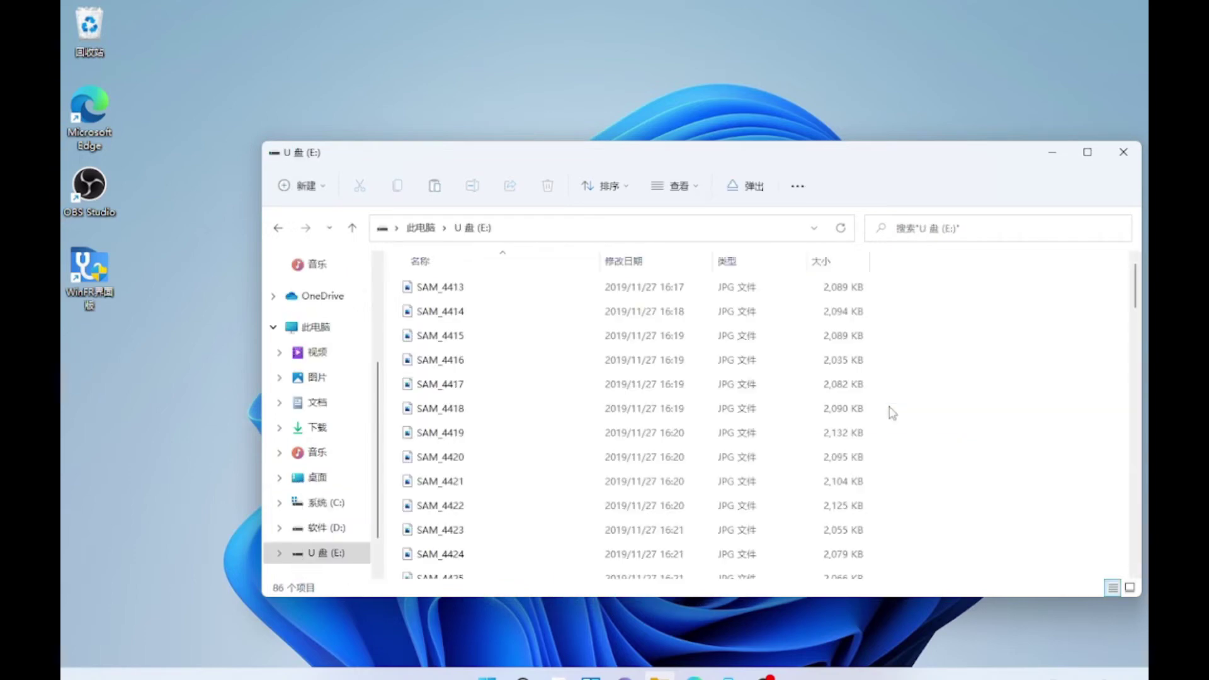
click(659, 393)
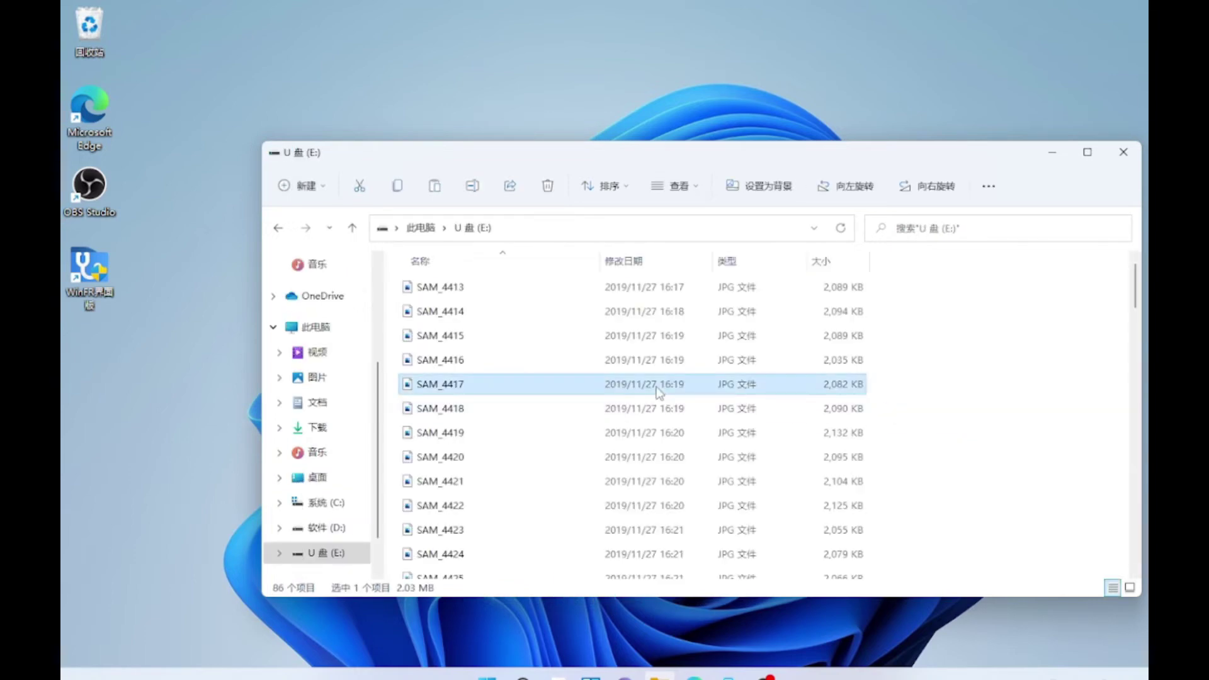
click(1113, 588)
click(1130, 587)
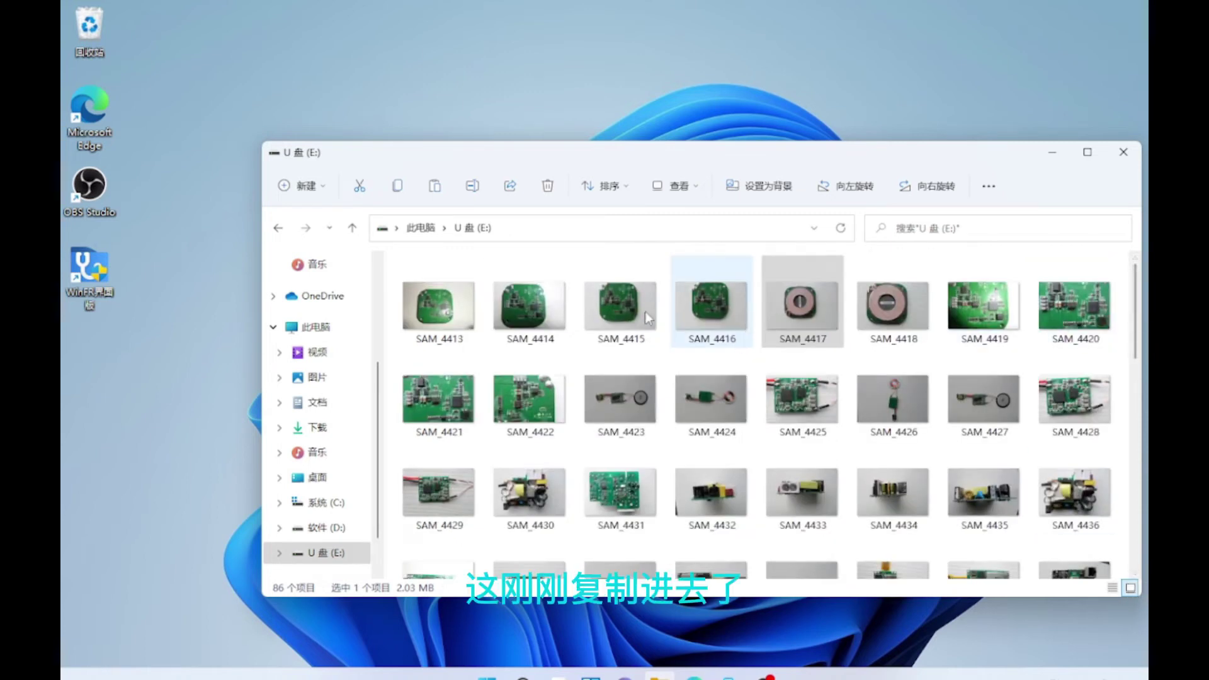
Select all the SAM photos on the USB drive E: and permanently delete them.
click(619, 302)
key(ctrl+a)
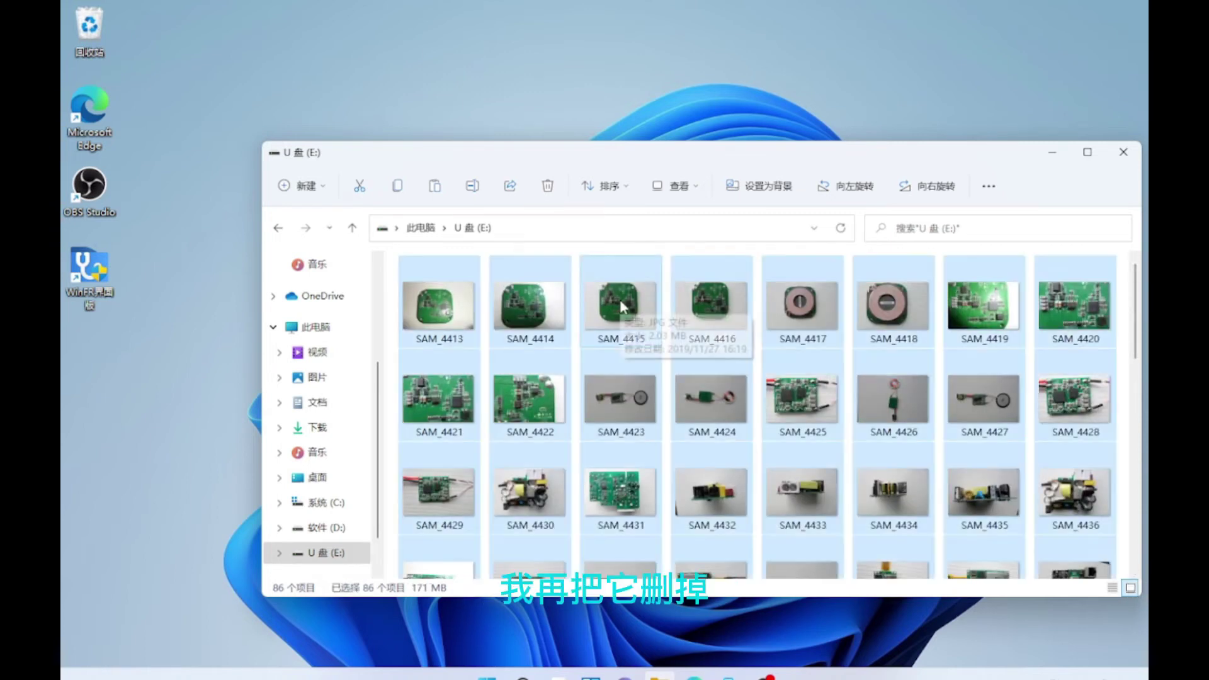
right_click(619, 300)
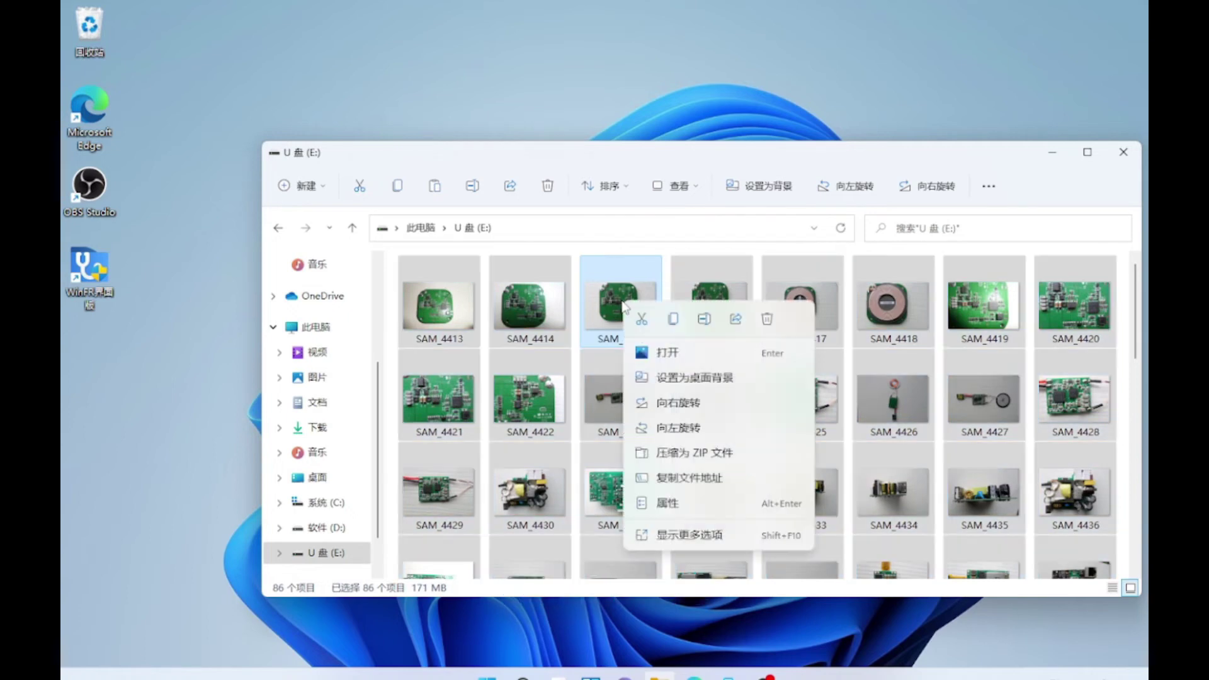
click(767, 319)
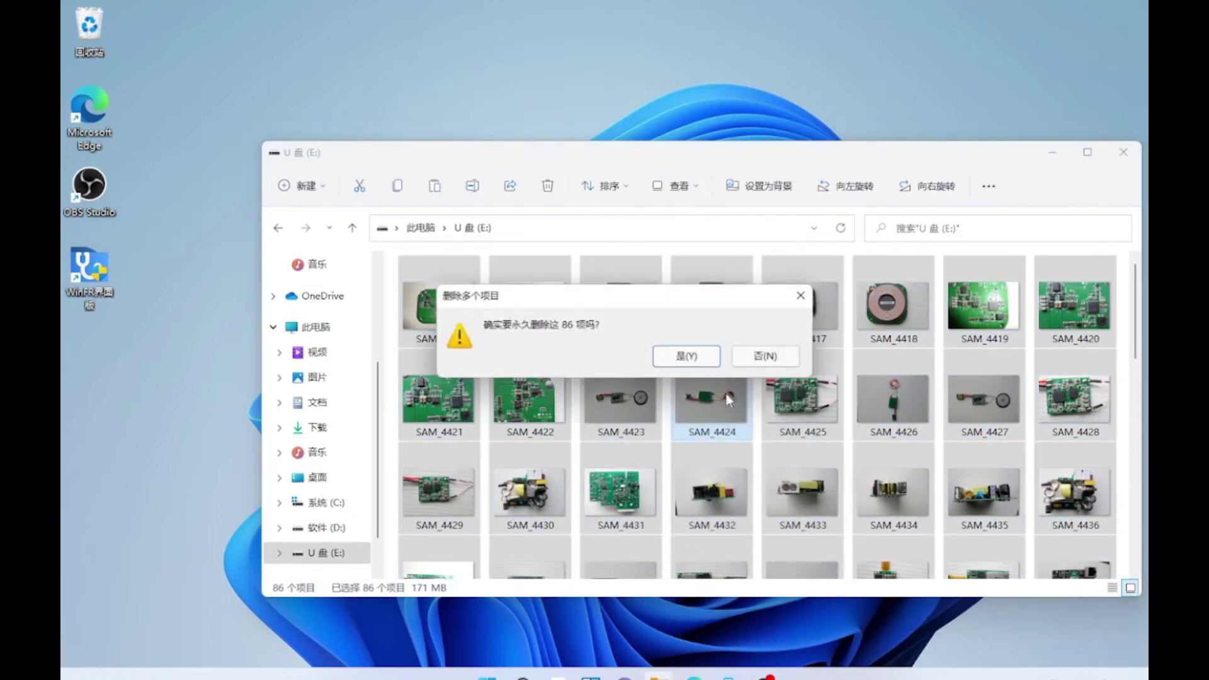
click(685, 353)
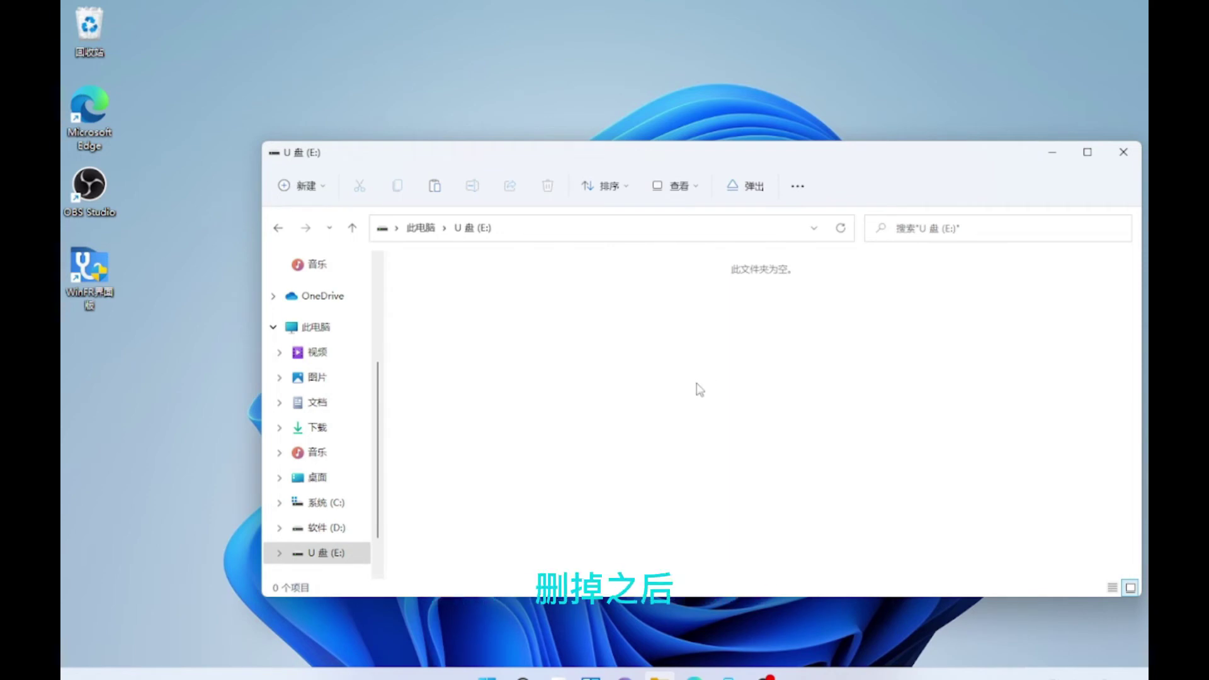
Copy the recovered mp3 and mp4 folders from D:\恢复\Deep Scan E\Recovery_20220307_191211.
click(315, 528)
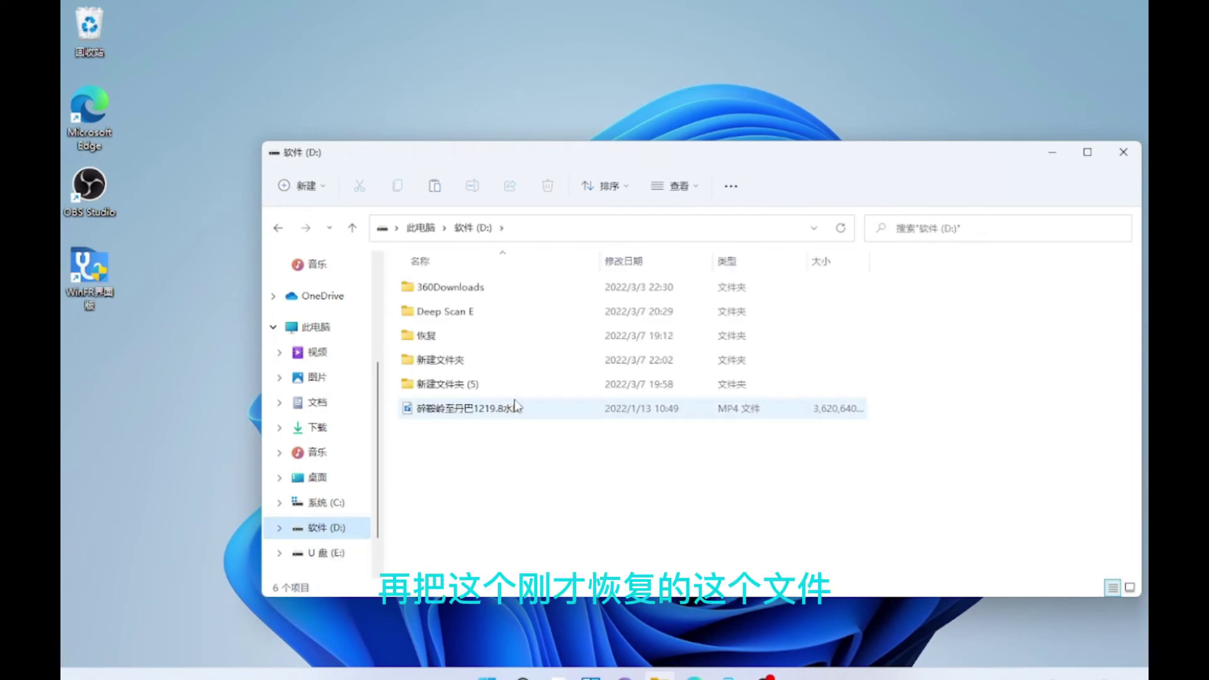
double_click(450, 343)
click(486, 318)
key(F2)
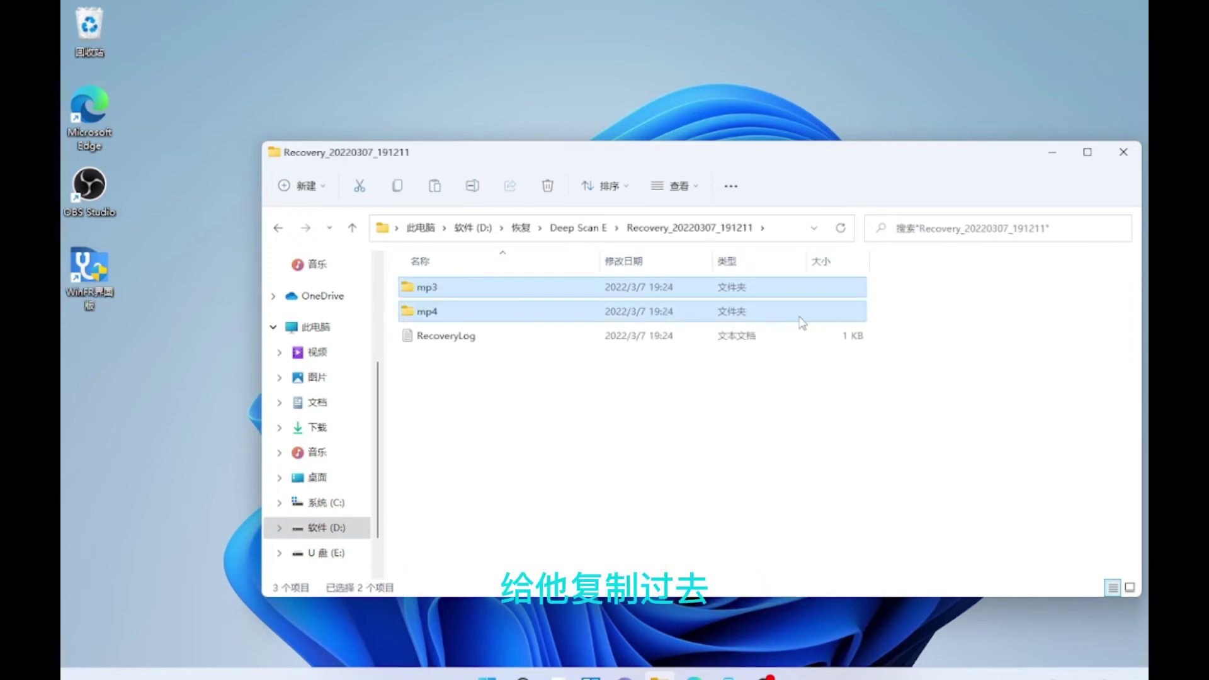
right_click(804, 321)
Paste the copied mp3 and mp4 folders into the USB drive E:, close the window and reopen the drive to check them.
click(329, 529)
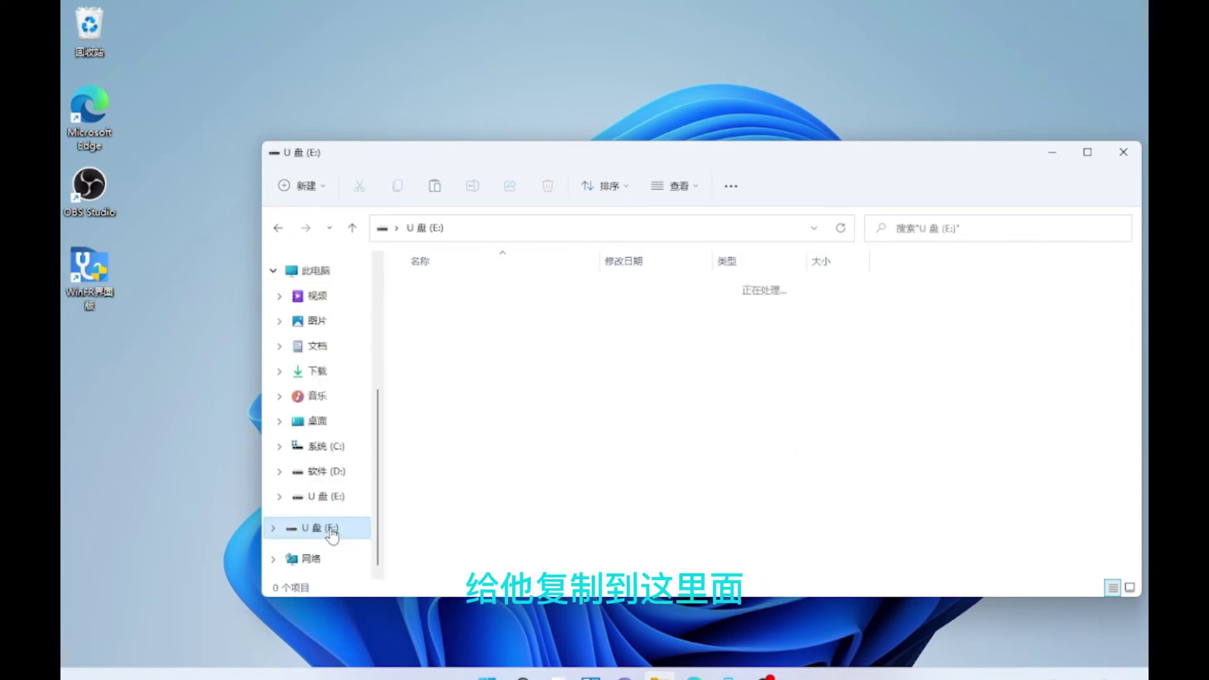
right_click(575, 395)
click(597, 405)
double_click(427, 286)
click(352, 227)
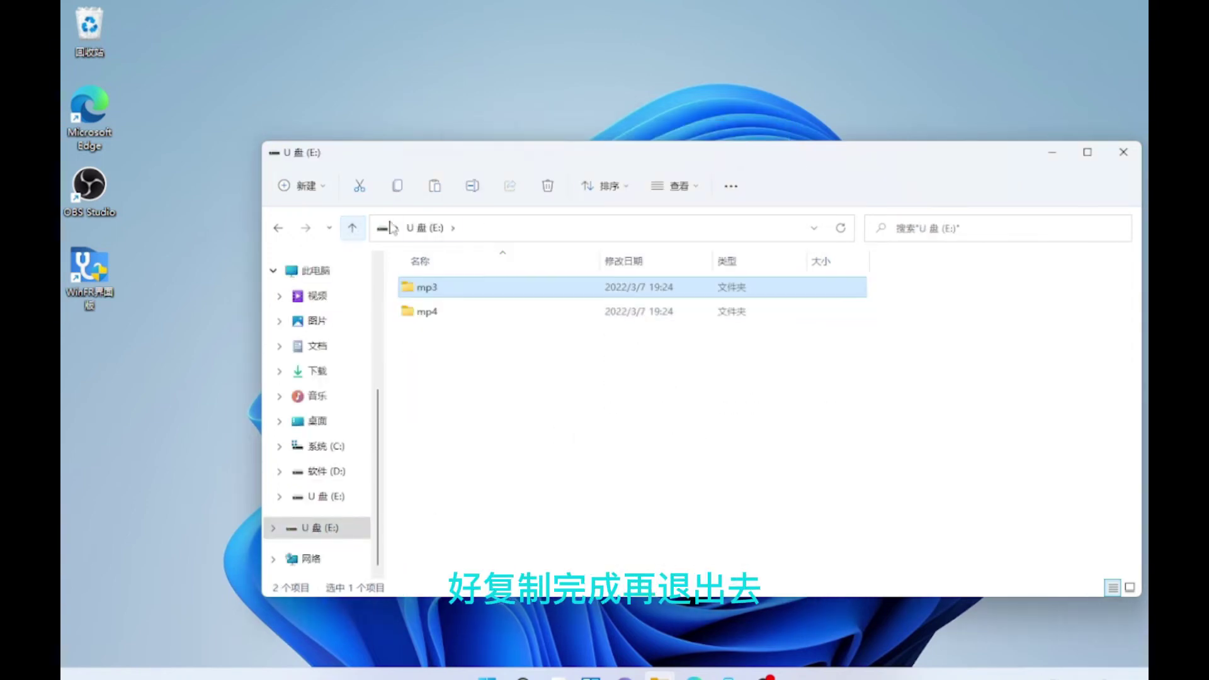
key(alt+F4)
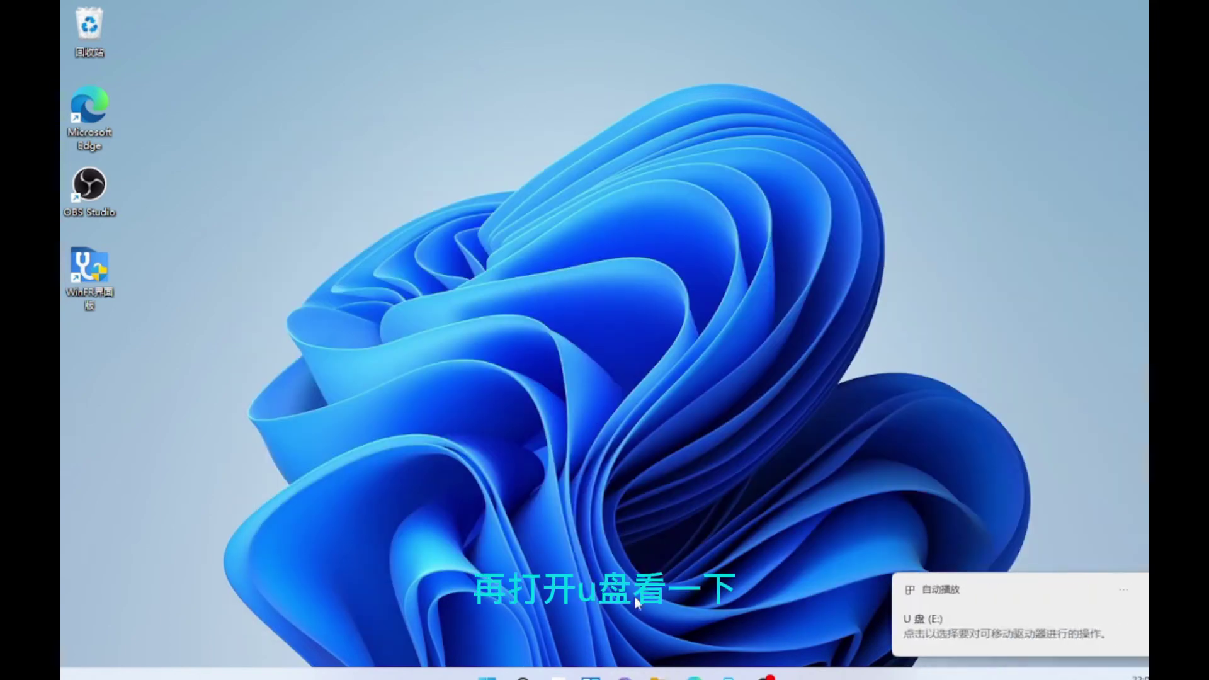
key(super+e)
double_click(891, 427)
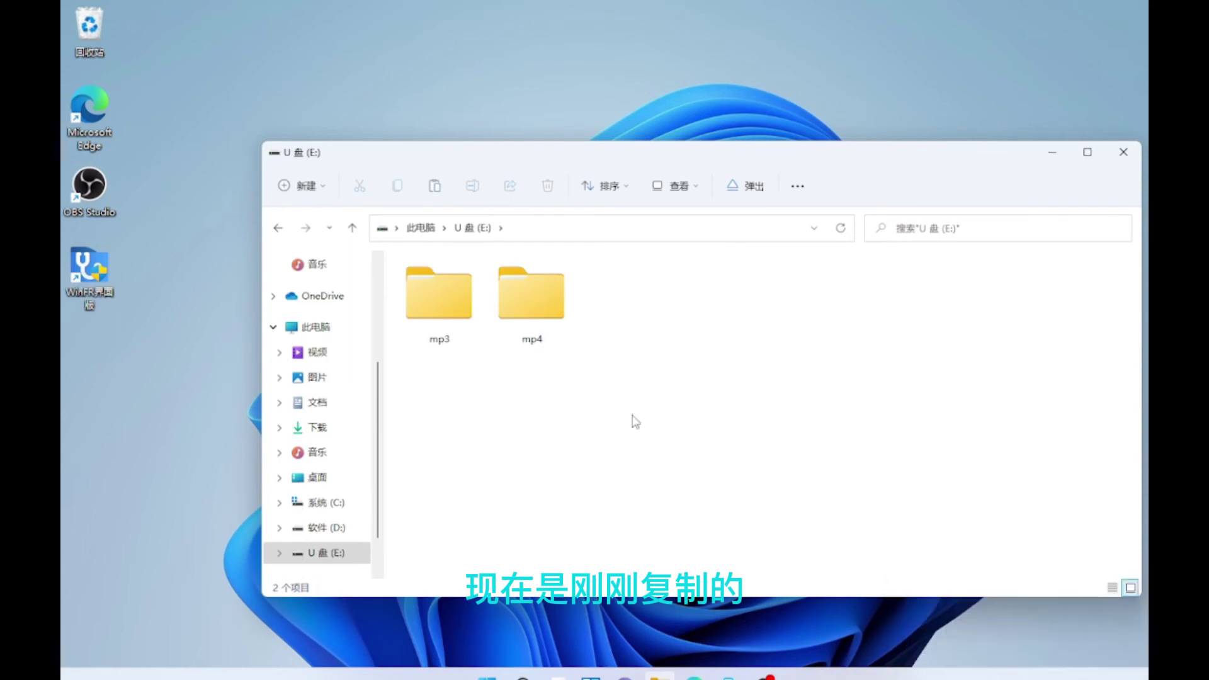
key(ctrl+a)
key(Delete)
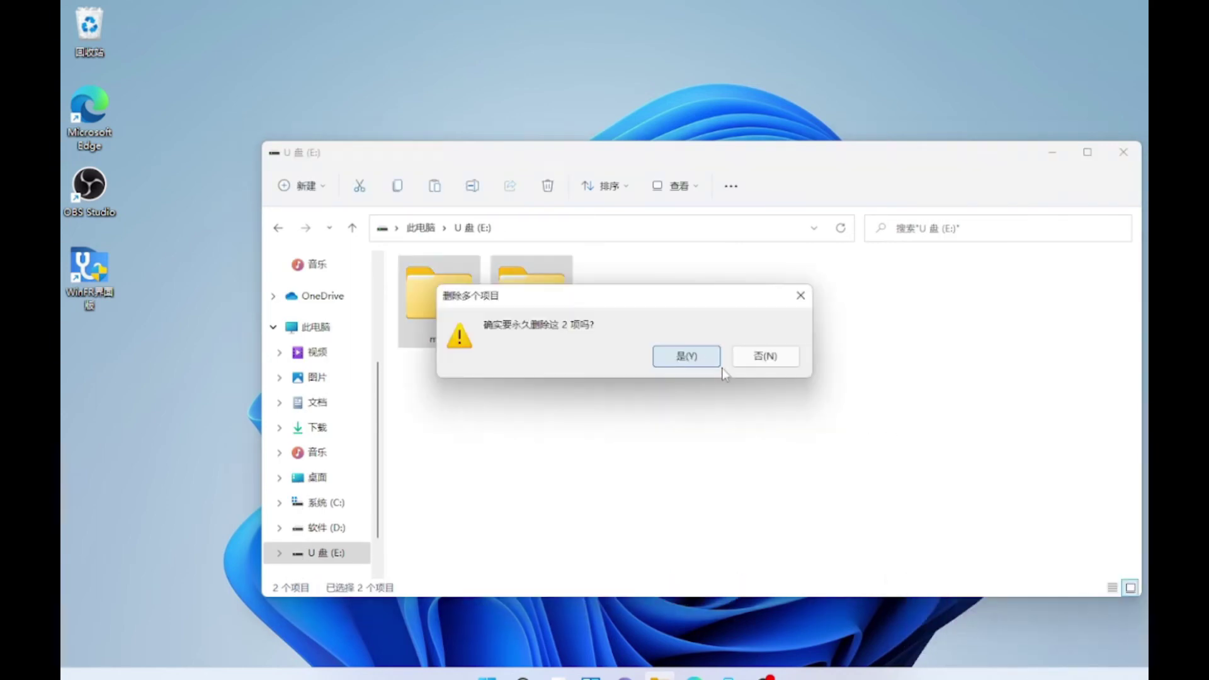
click(766, 356)
Quick-format the USB drive E: with the FAT32 file system and close the File Explorer window.
right_click(844, 402)
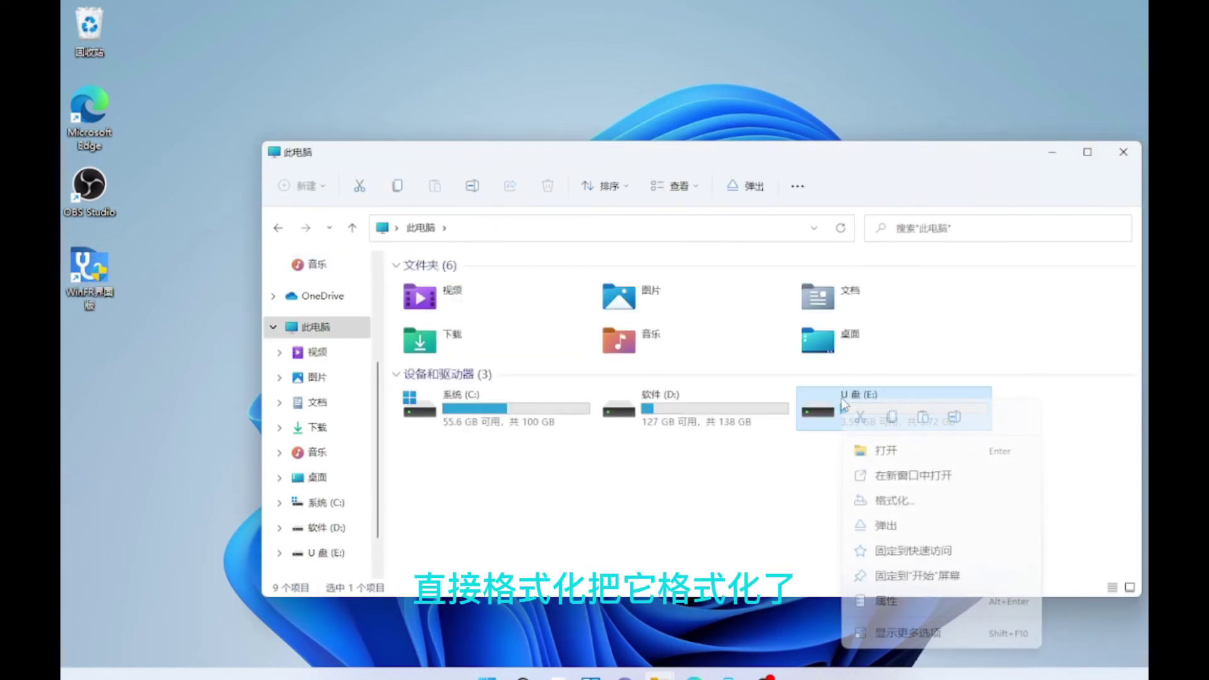
click(892, 500)
click(455, 615)
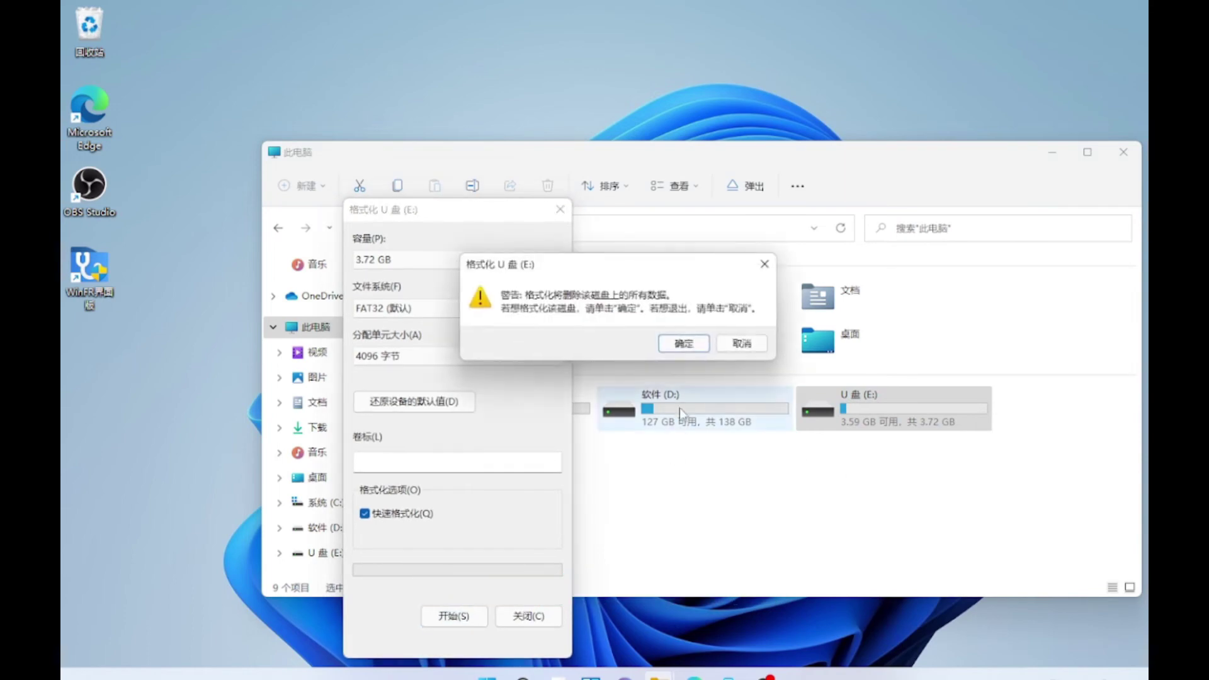
click(685, 348)
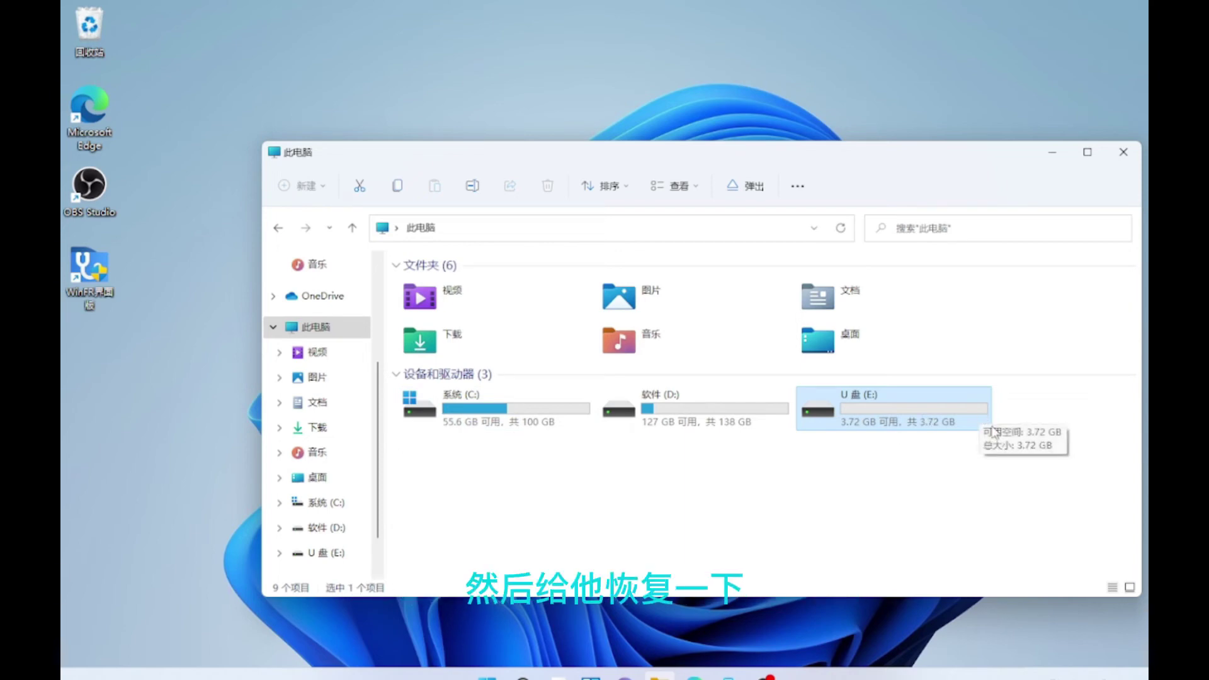
click(1123, 152)
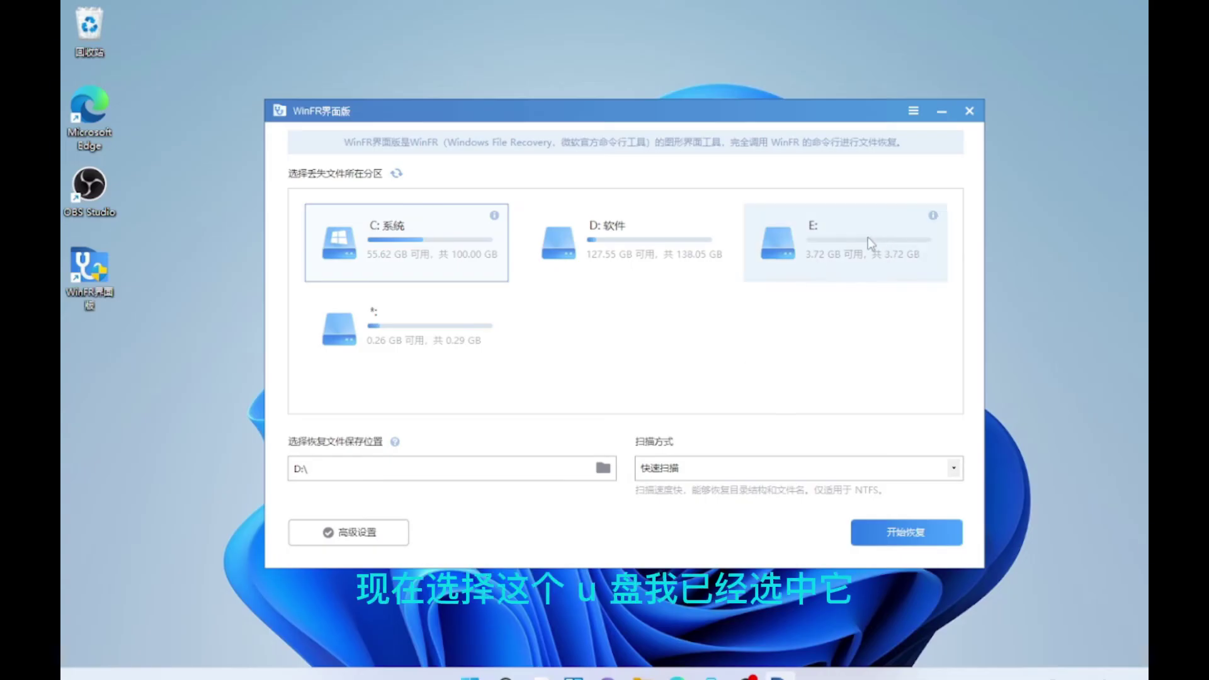
Run a 深度扫描 recovery of partition E: in WinFR界面版, with D:\ as the save location.
click(868, 237)
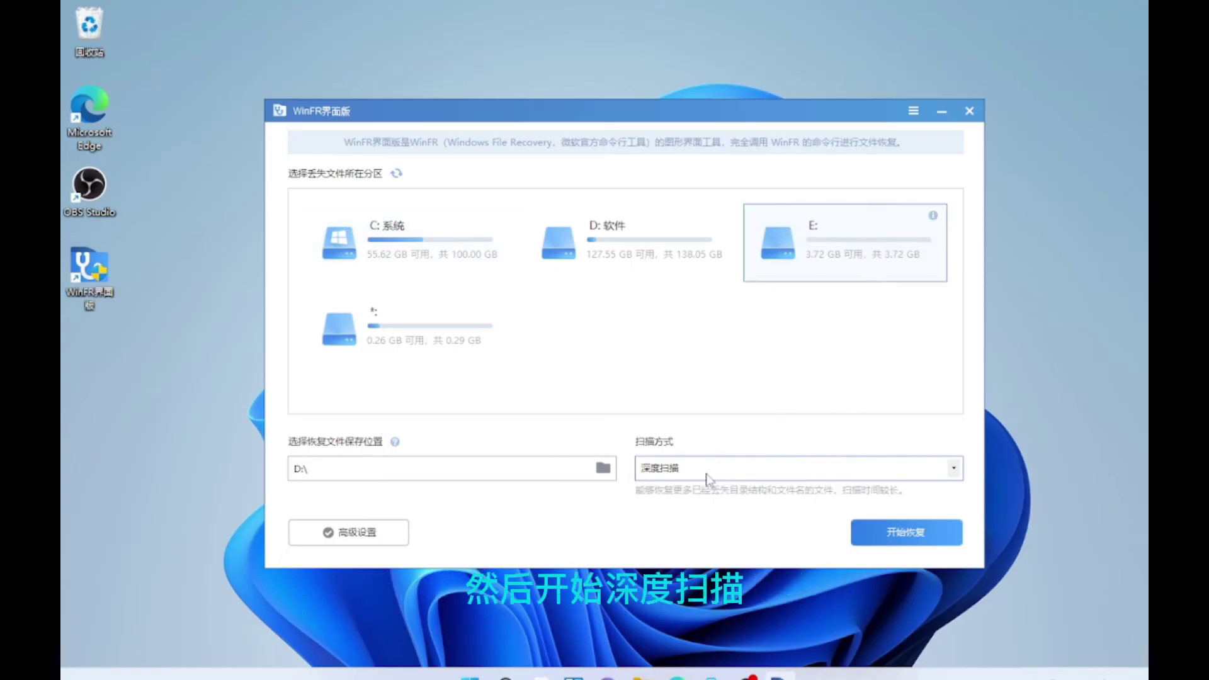
click(922, 544)
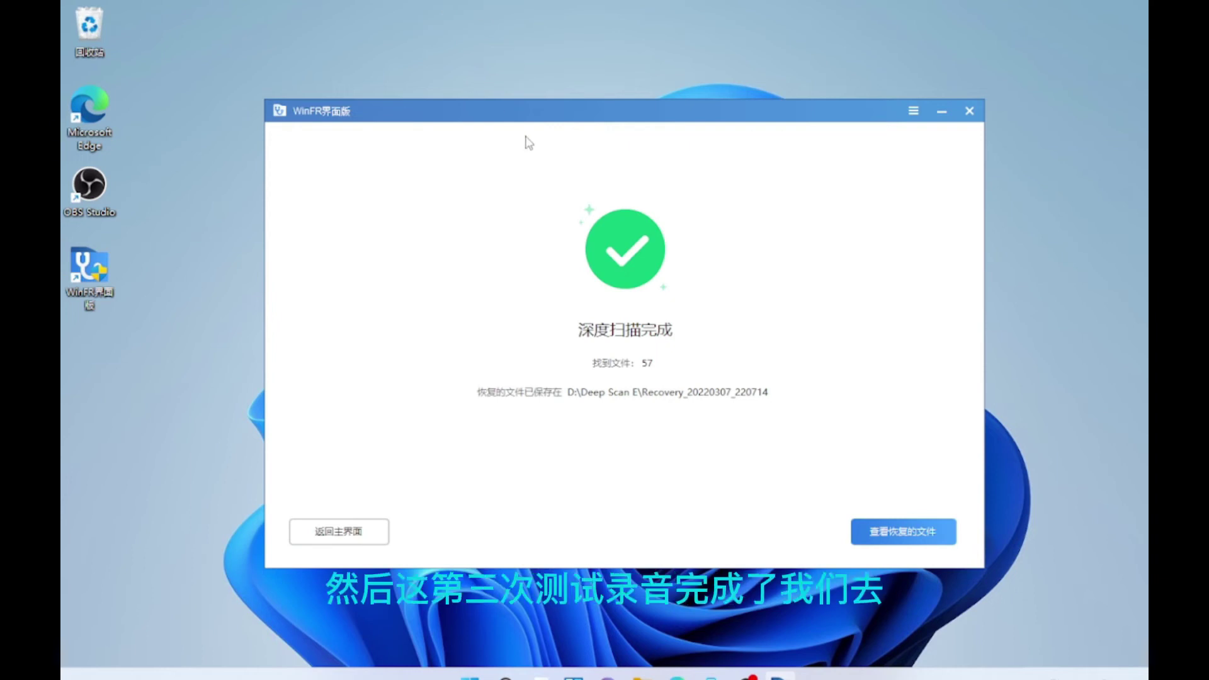
drag(595, 117, 614, 103)
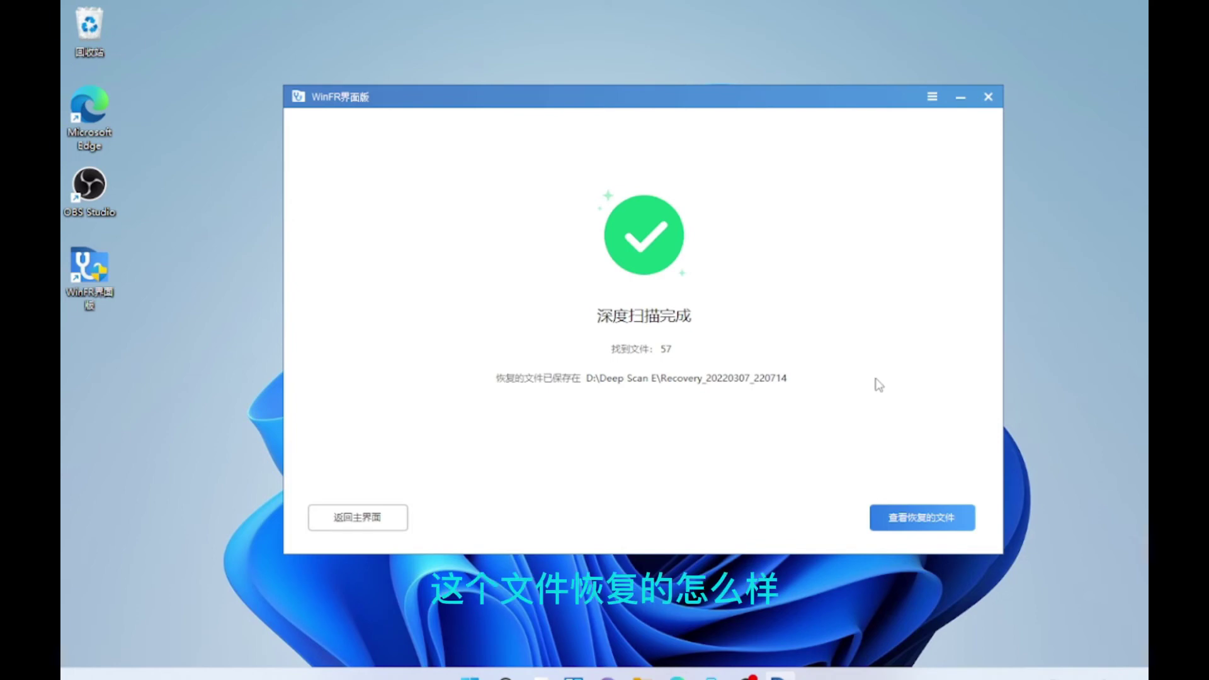
Open the recovered files, look through the mp3 and mp4 folders and return to the recovery folder.
click(936, 526)
double_click(775, 165)
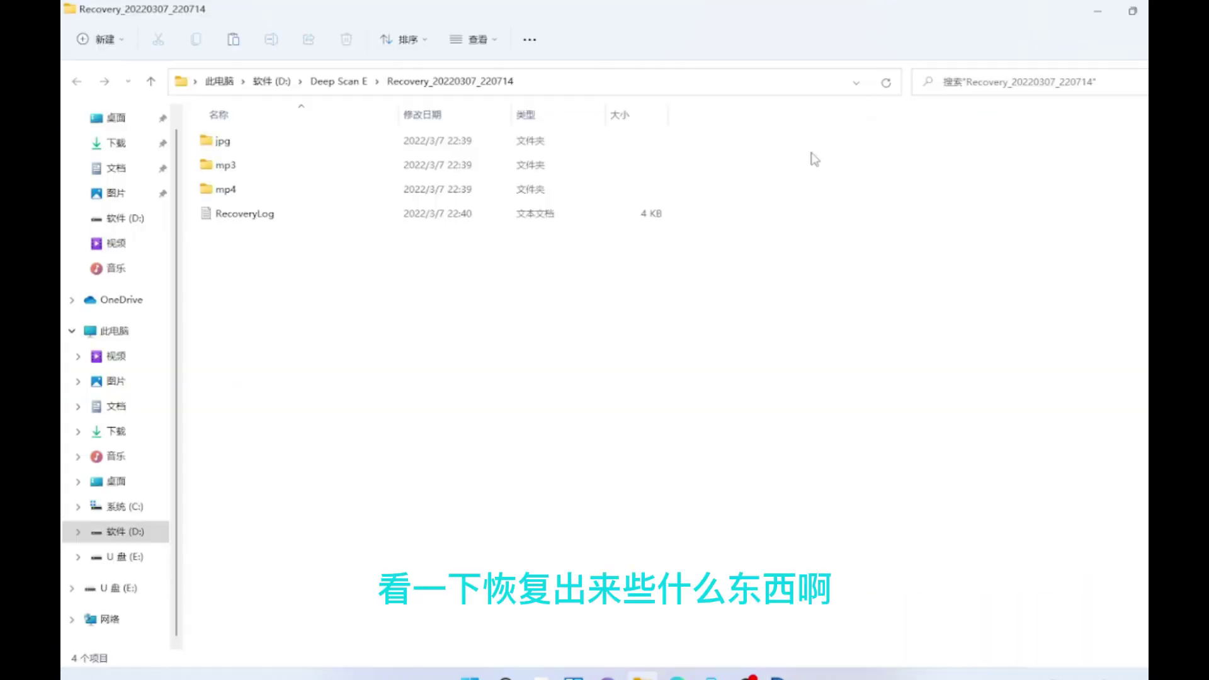
double_click(225, 165)
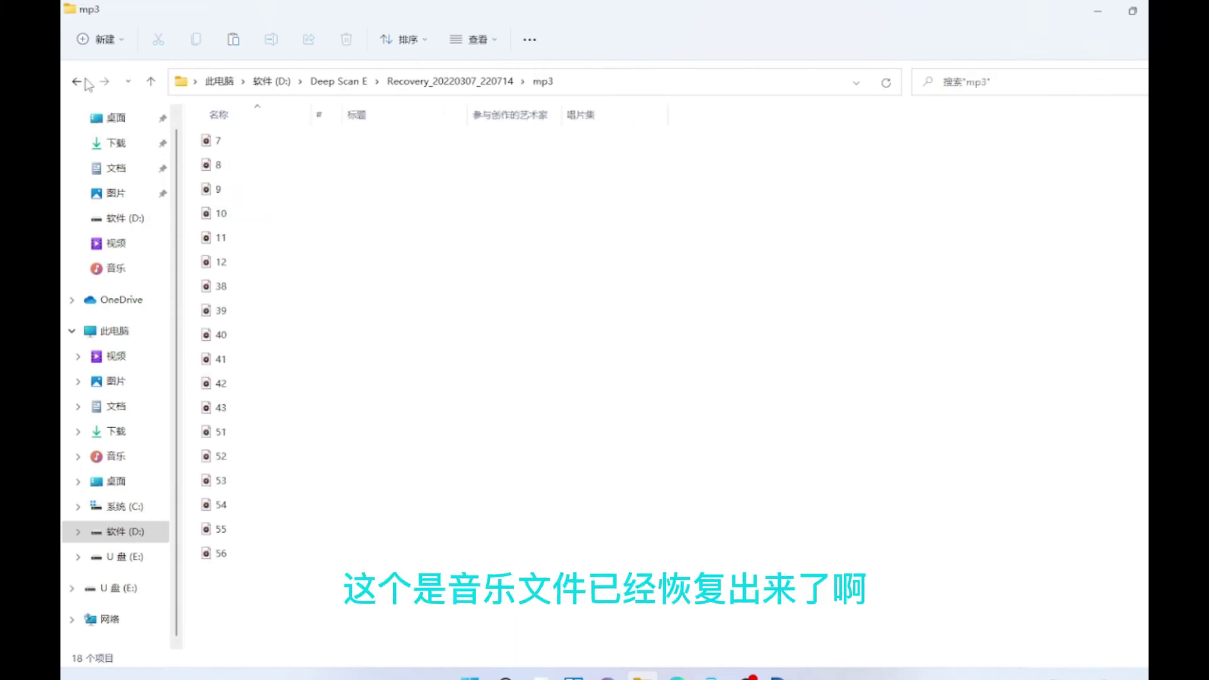
key(alt+Left)
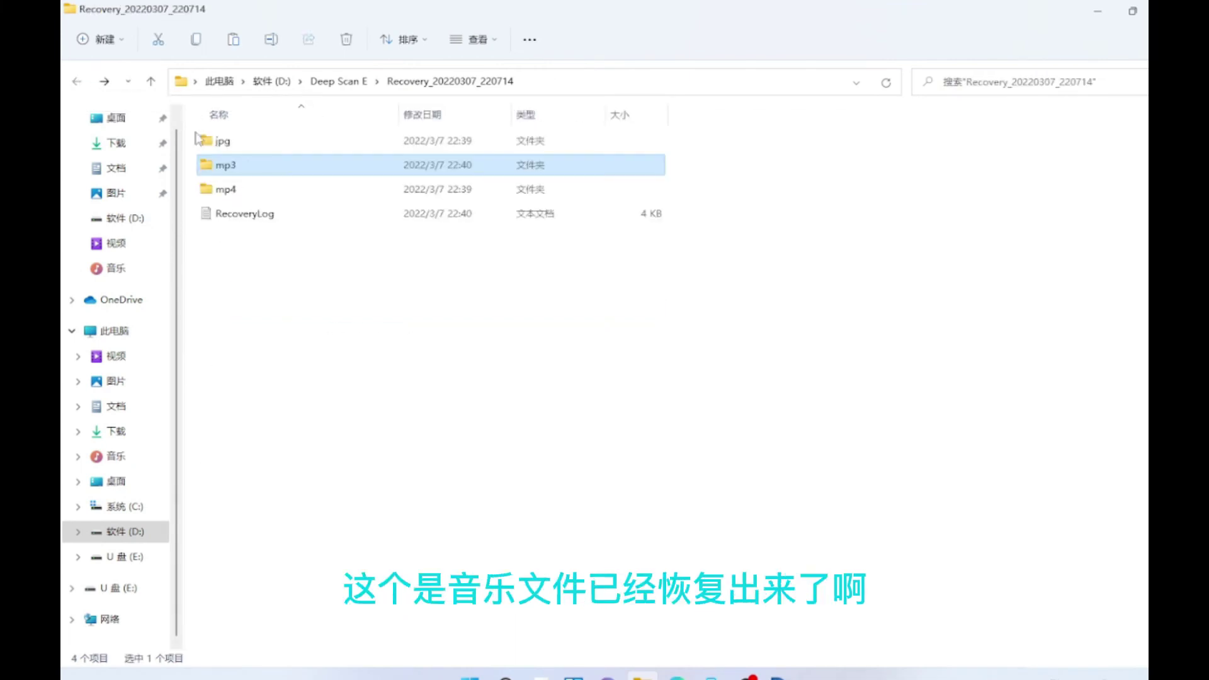
double_click(280, 194)
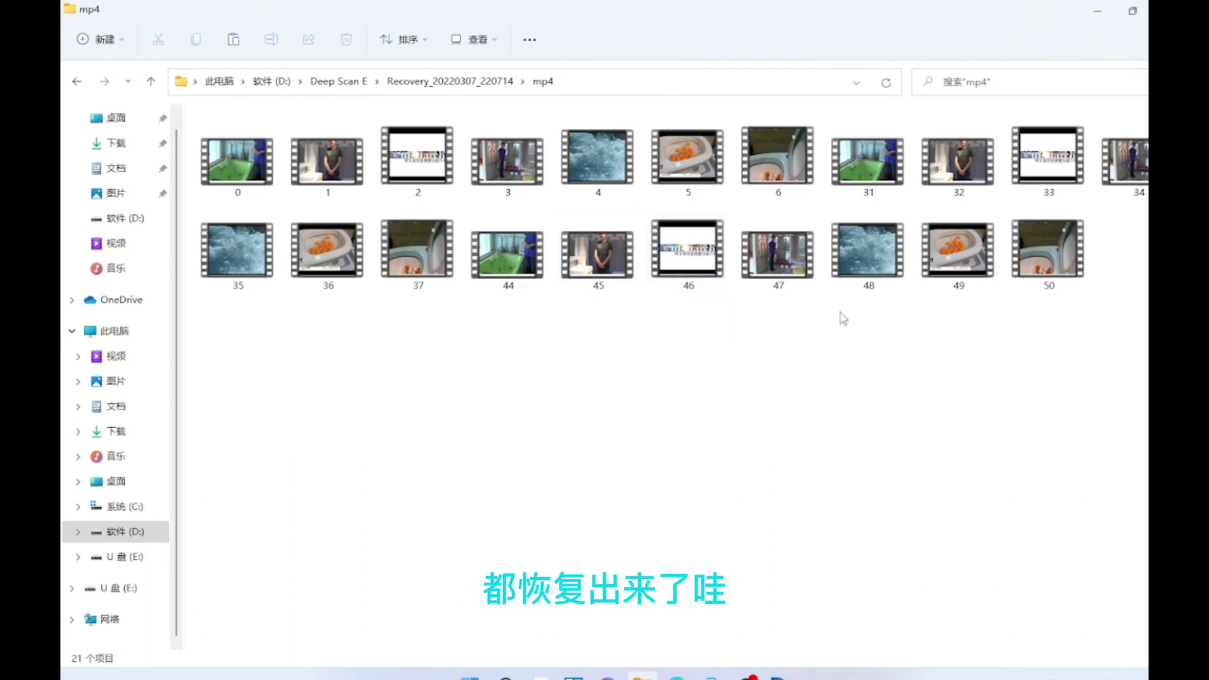
click(428, 84)
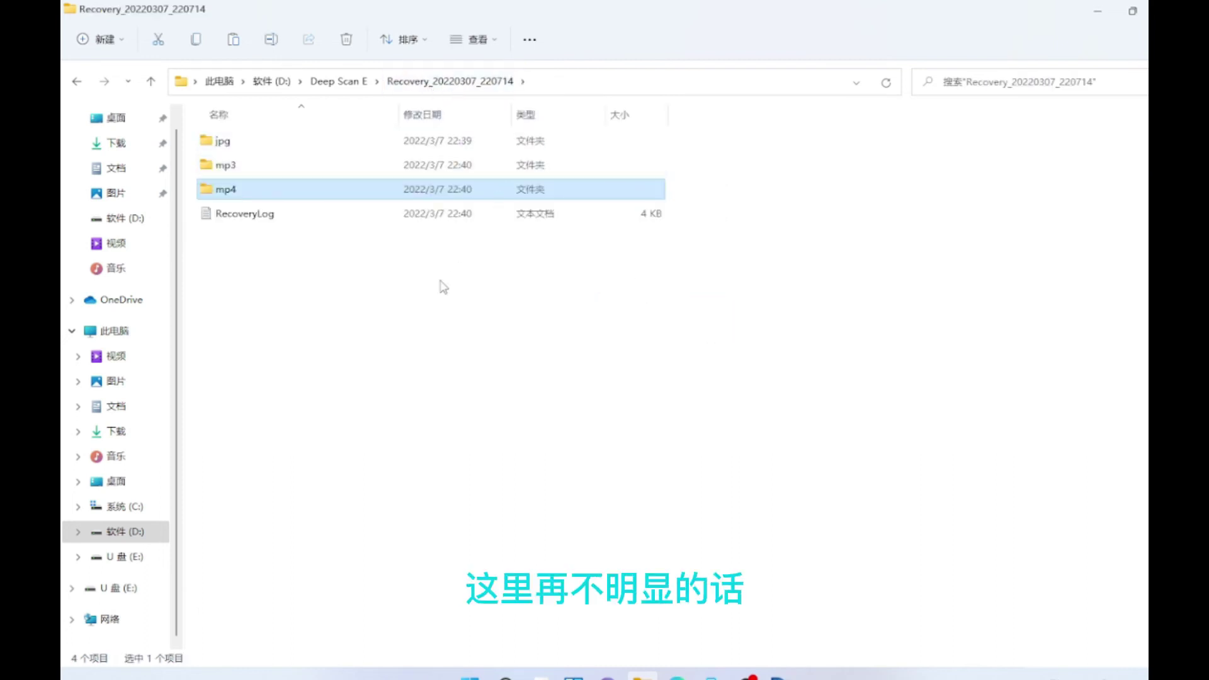
Open the jpg folder of the recovery and look over the recovered photos.
double_click(345, 150)
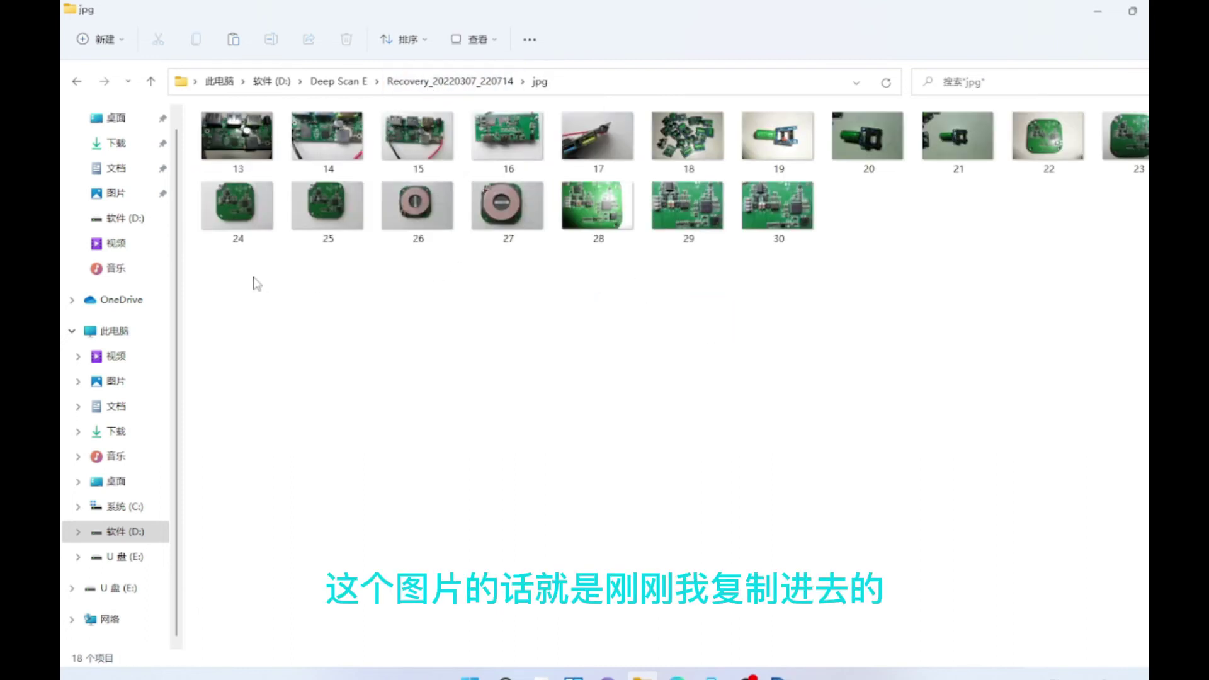
drag(256, 281, 795, 336)
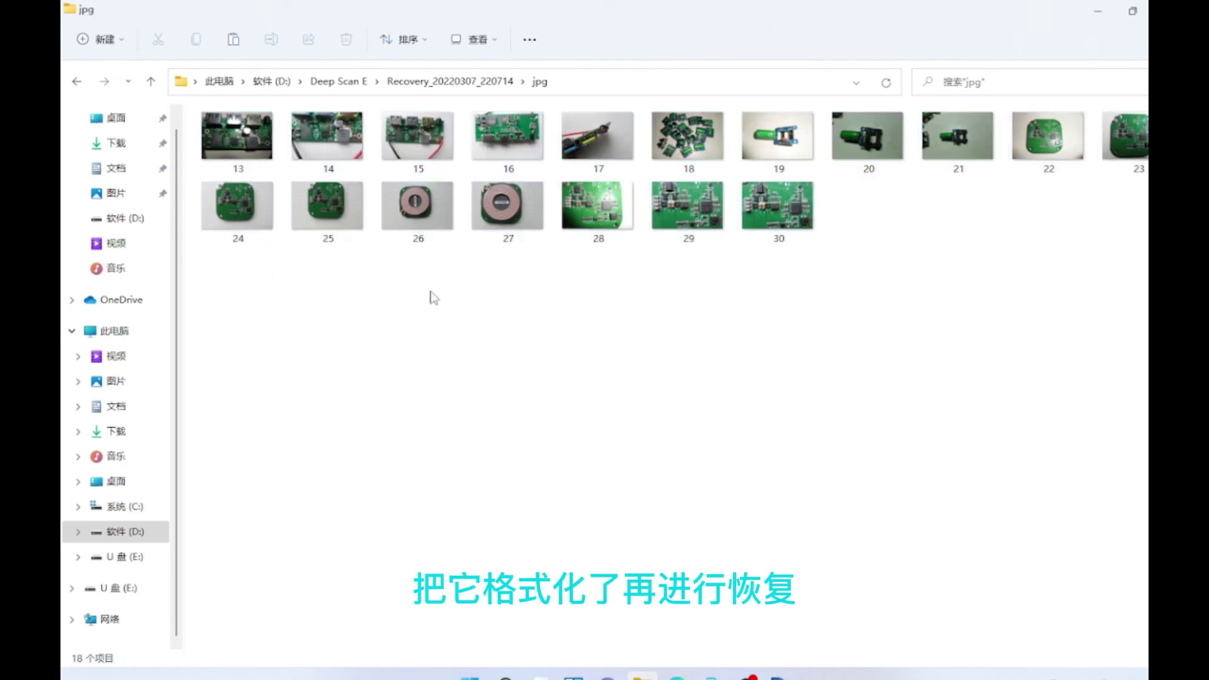
drag(273, 275, 728, 241)
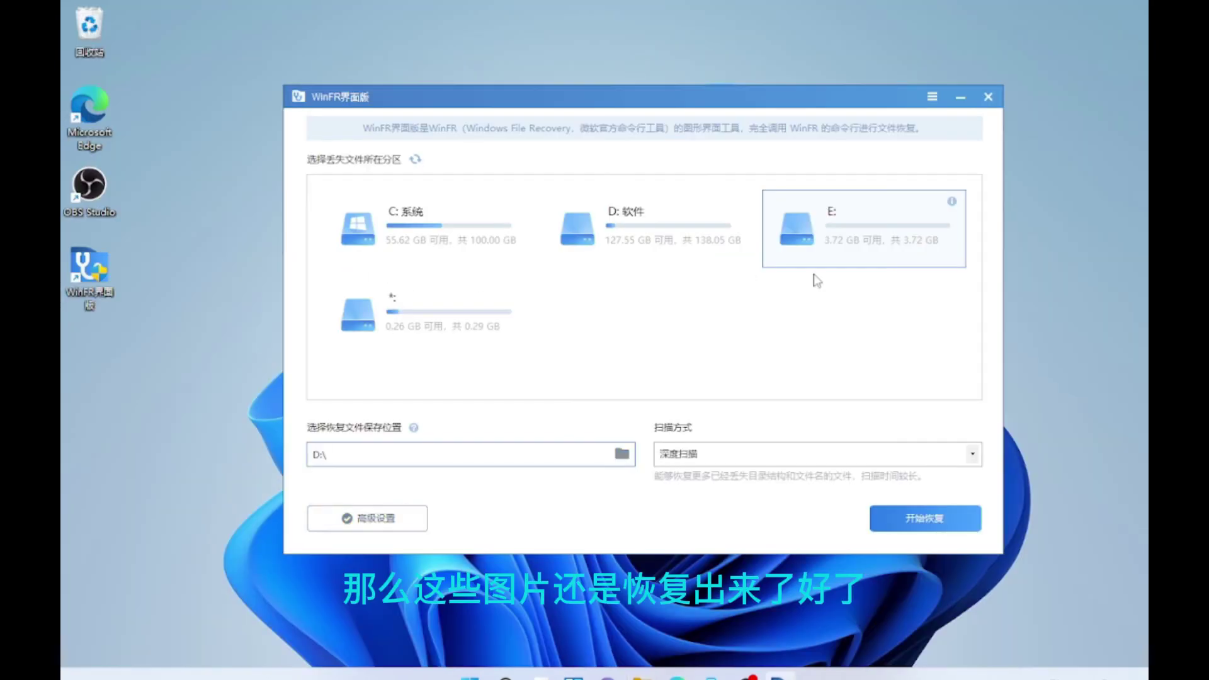
drag(791, 101, 816, 105)
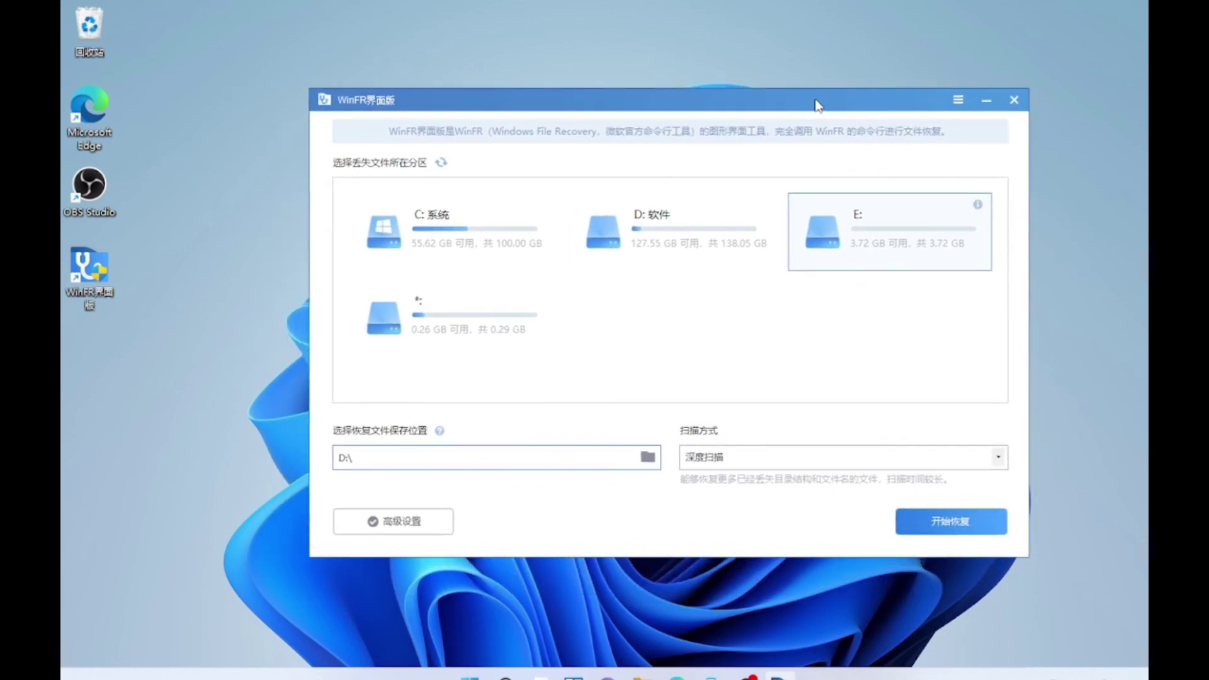
drag(817, 105, 766, 99)
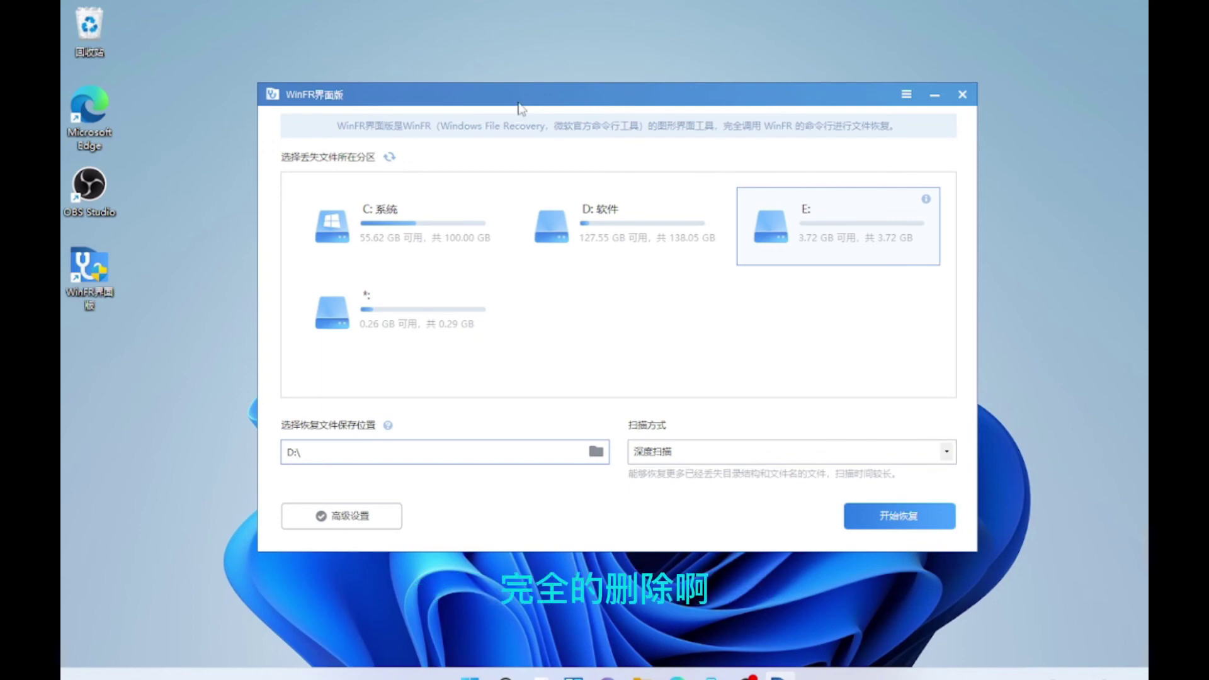
mouse_move(598, 104)
mouse_down()
mouse_move(538, 123)
mouse_move(639, 104)
mouse_move(610, 101)
mouse_up()
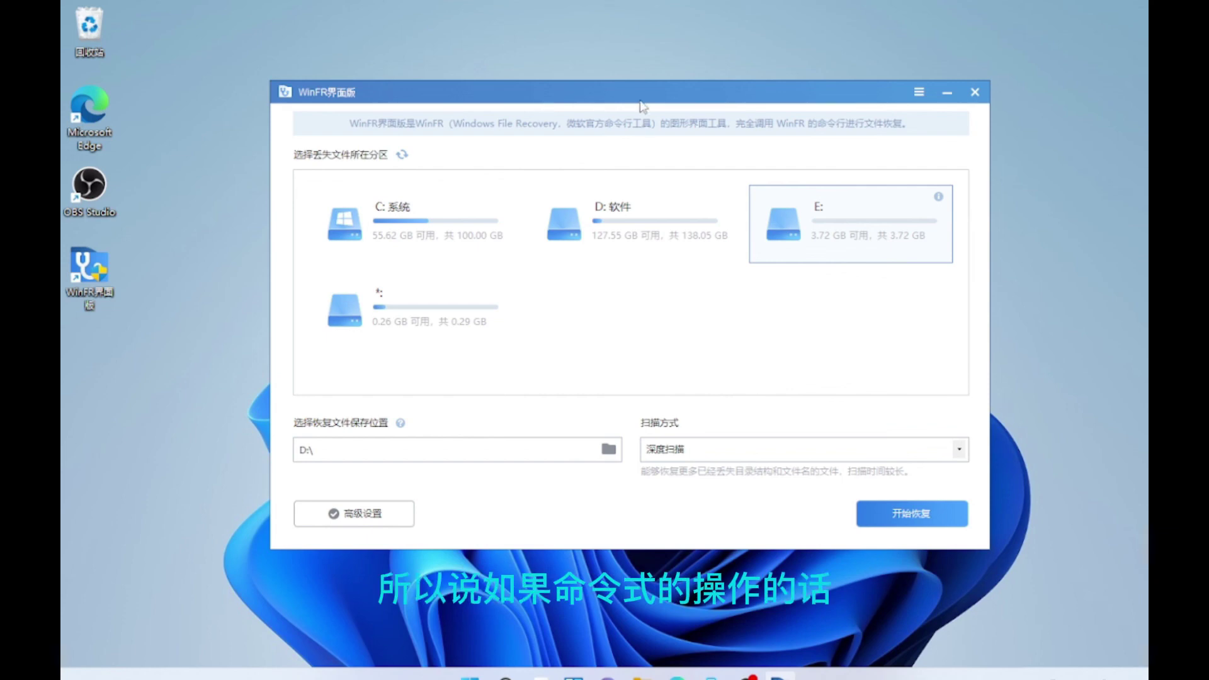
mouse_move(573, 96)
mouse_down()
mouse_move(660, 95)
mouse_move(572, 86)
mouse_up()
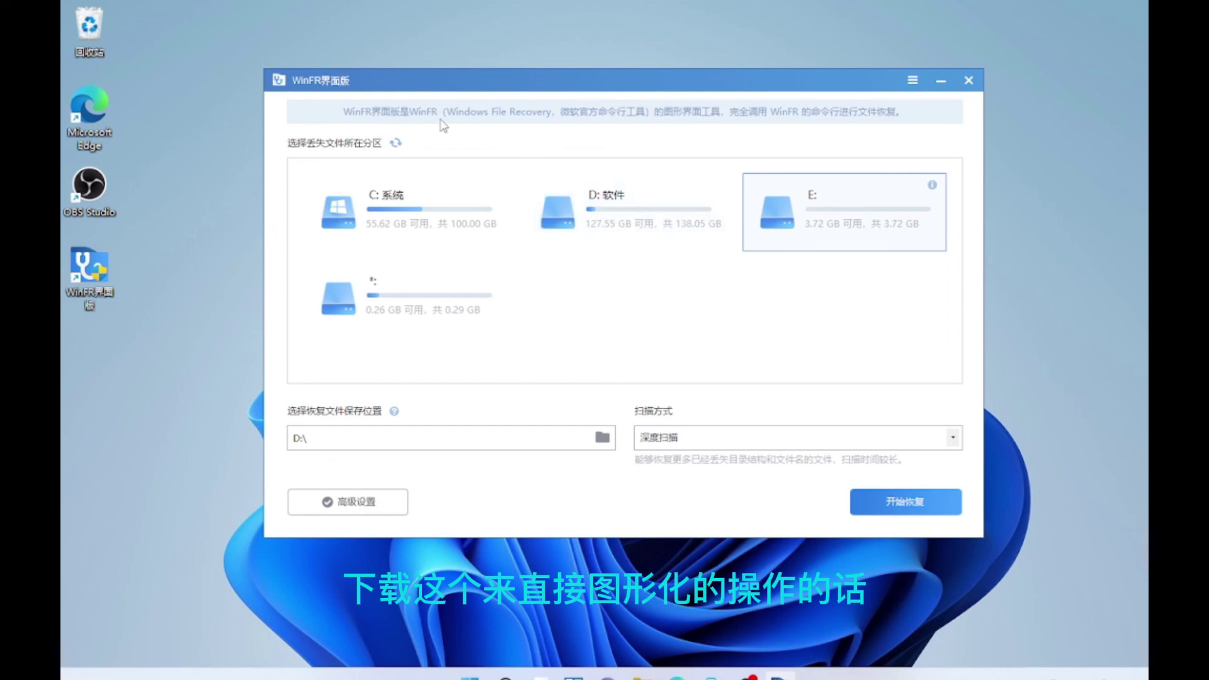